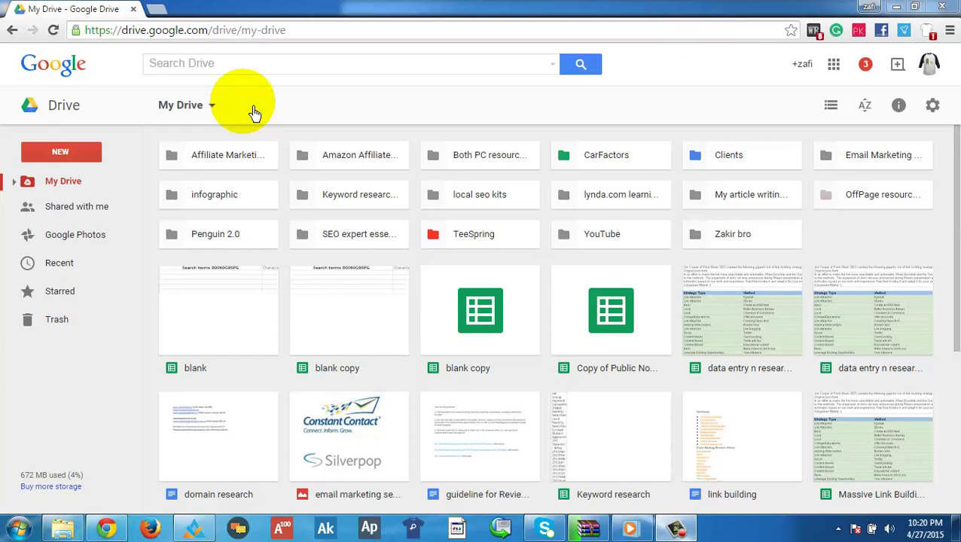
{"action": "double_click", "coordinate": [138, 31]}
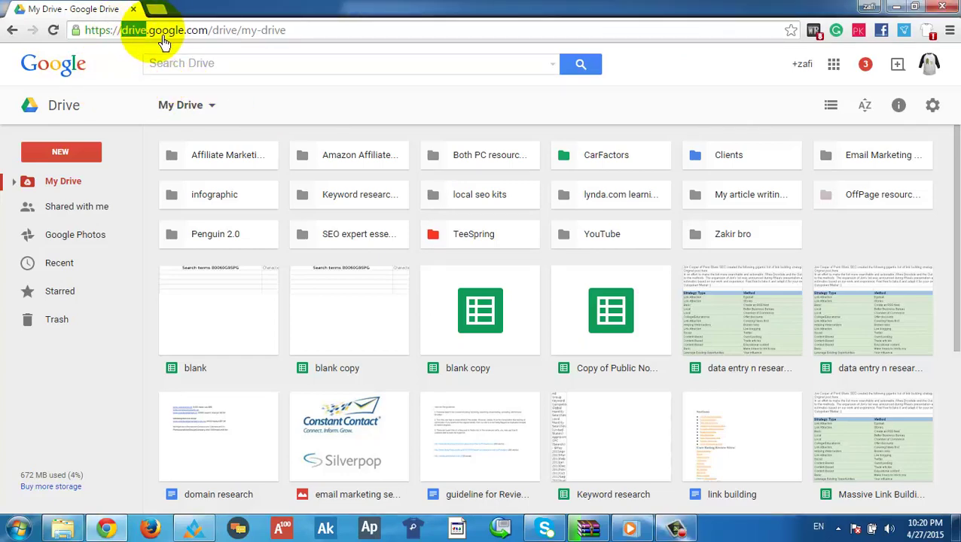
{"action": "double_click", "coordinate": [154, 30]}
{"action": "left_click", "coordinate": [211, 30]}
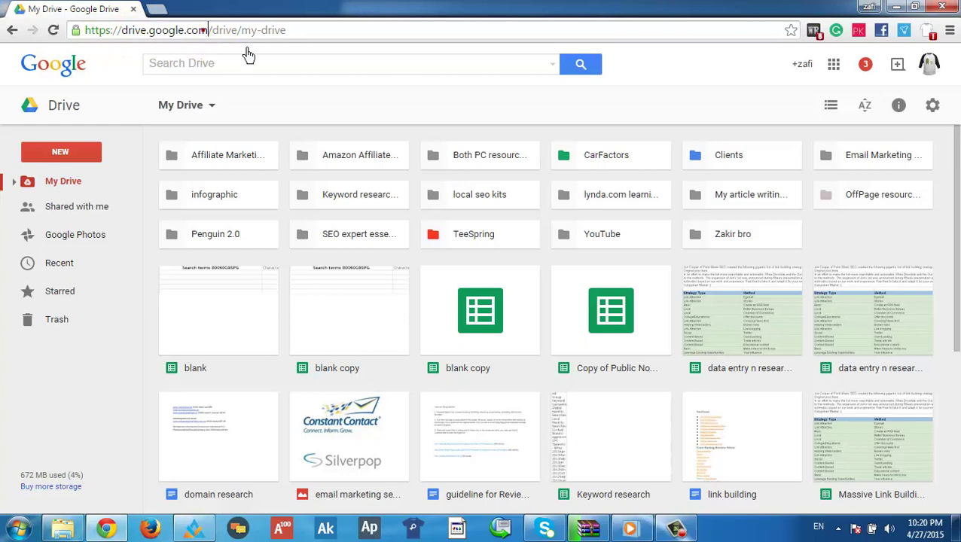
{"action": "left_click", "coordinate": [270, 98]}
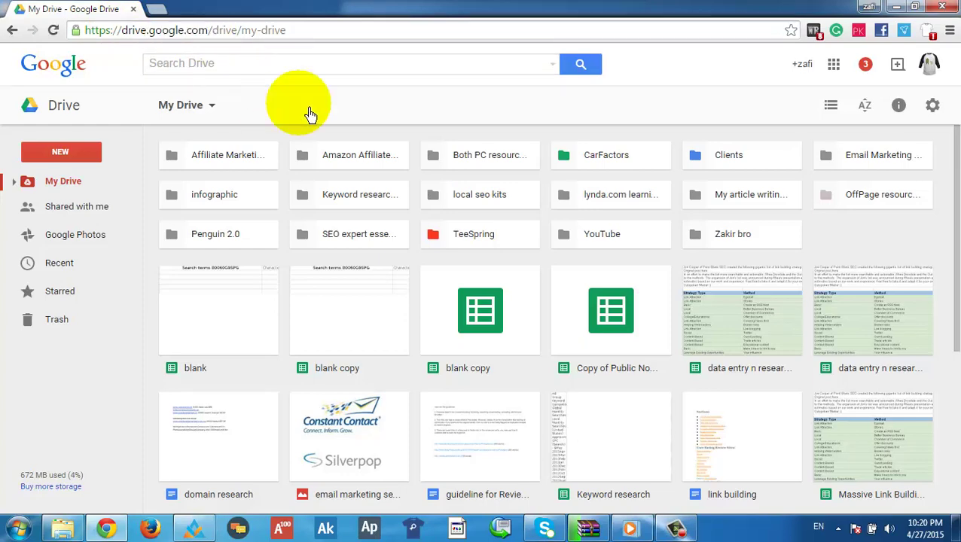
- Open the TeeSpring folder in My Drive
{"action": "left_click", "coordinate": [497, 238]}
{"action": "double_click", "coordinate": [475, 247]}
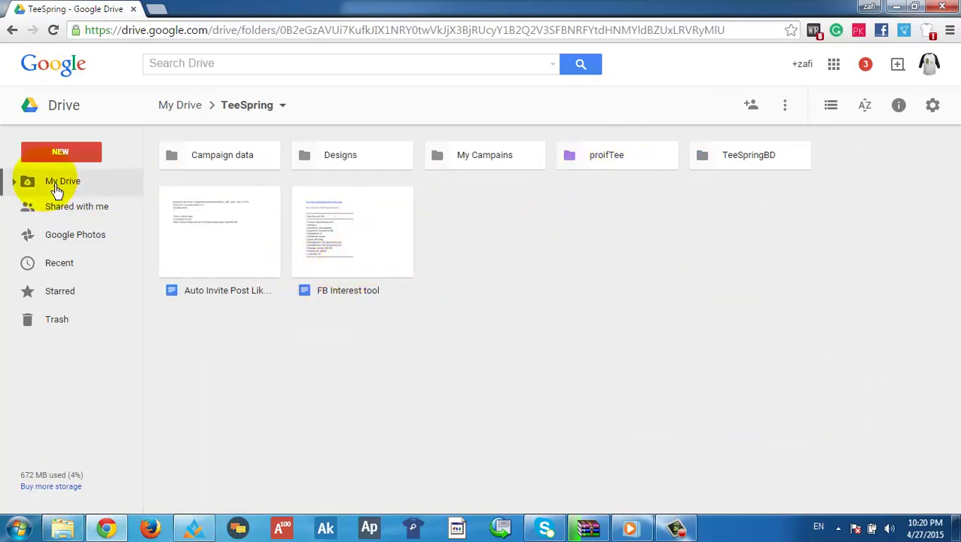
{"action": "left_click", "coordinate": [89, 155]}
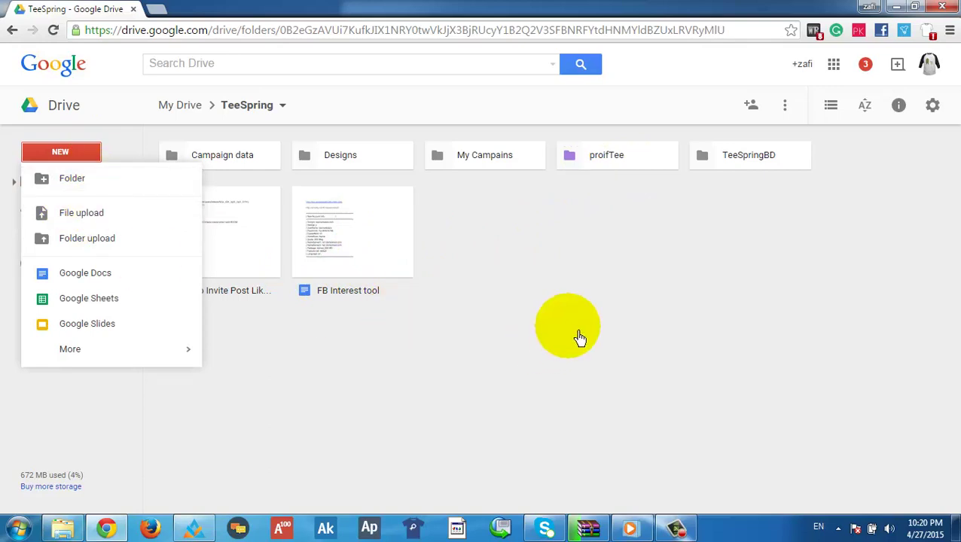
{"action": "left_click", "coordinate": [579, 336]}
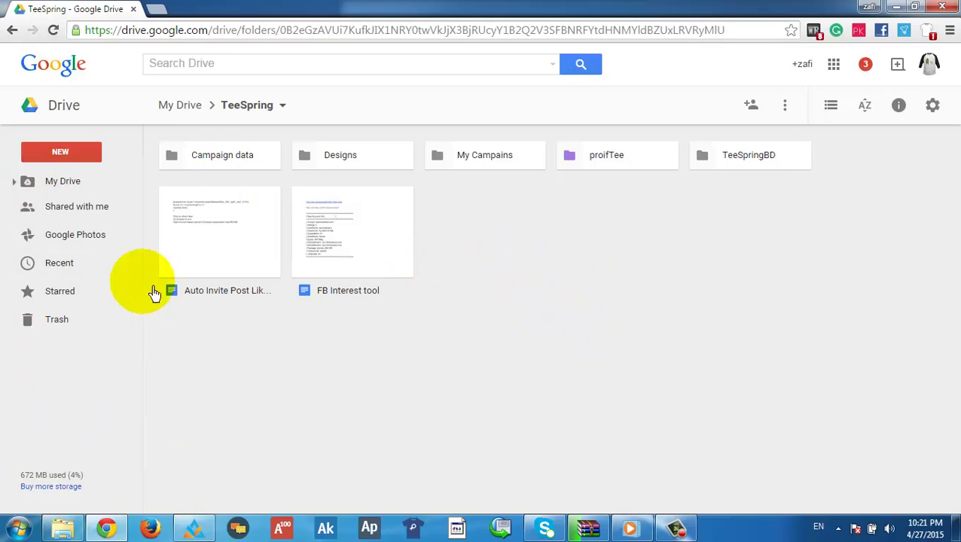
- Create a new folder named "Test folder" inside the TeeSpring folder
{"action": "left_click", "coordinate": [73, 158]}
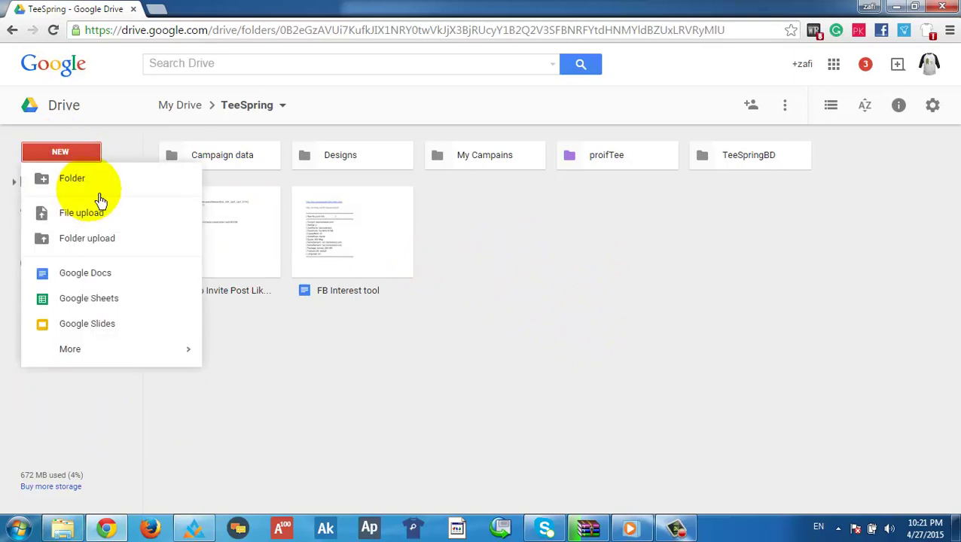
{"action": "left_click", "coordinate": [96, 185]}
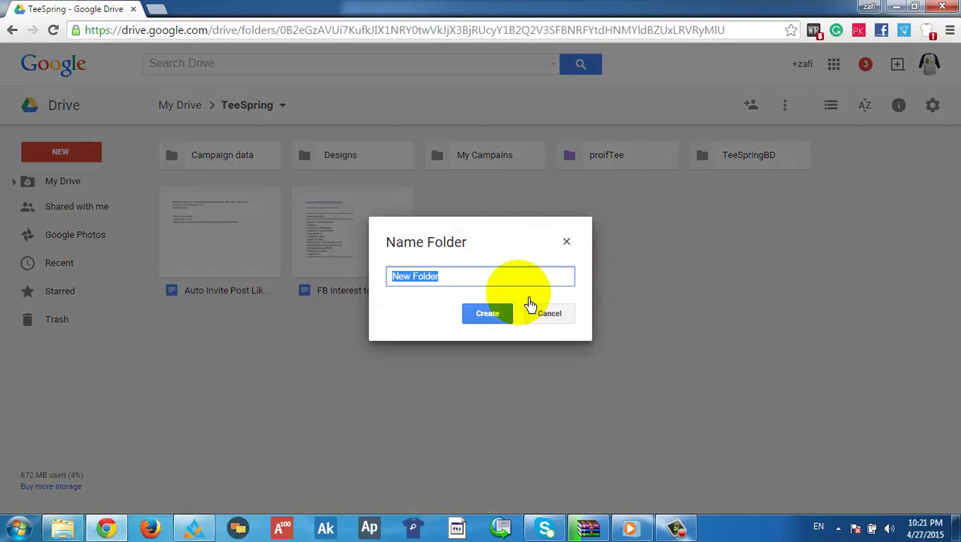
{"action": "type", "text": "This is"}
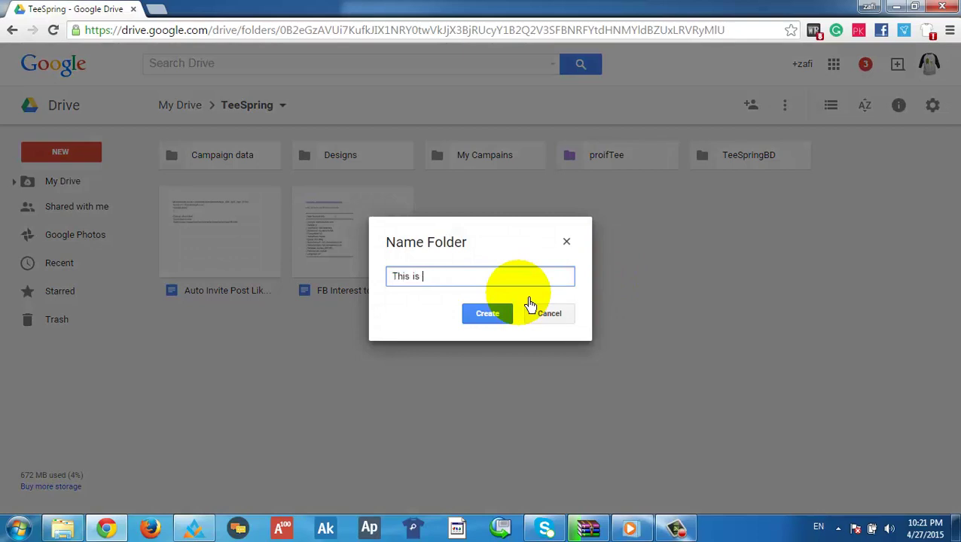
{"action": "key", "text": "BackSpace"}
{"action": "key", "text": "BackSpace"}
{"action": "key", "text": "BackSpace"}
{"action": "key", "text": "BackSpace"}
{"action": "key", "text": "BackSpace"}
{"action": "key", "text": "BackSpace"}
{"action": "key", "text": "BackSpace"}
{"action": "key", "text": "BackSpace"}
{"action": "type", "text": "Test folder"}
{"action": "key", "text": "Return"}
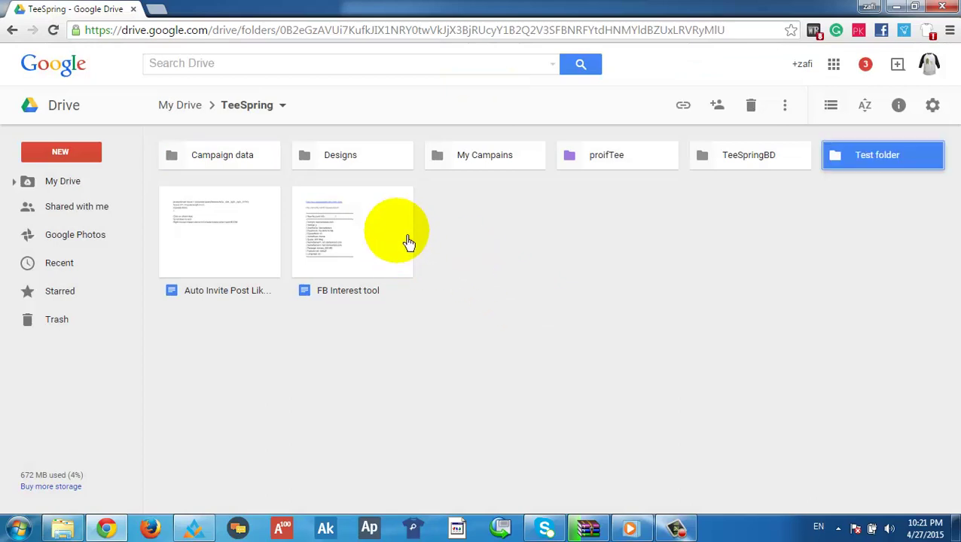
- Open Test folder and upload the PNG image from the "17. Creating Ad Image for High CTR with Amazing tool" folder on the computer into it
{"action": "left_click", "coordinate": [823, 245]}
{"action": "double_click", "coordinate": [875, 155]}
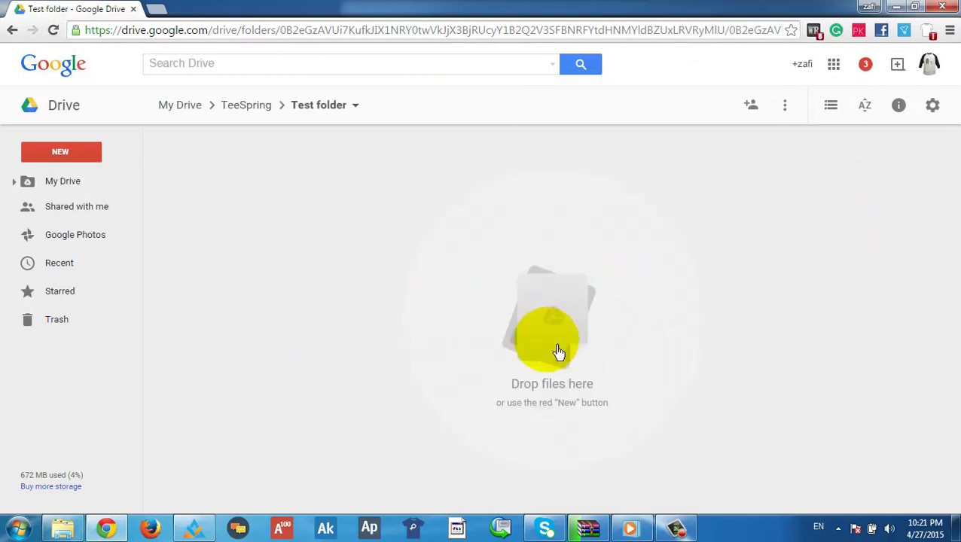
{"action": "mouse_move", "coordinate": [79, 534]}
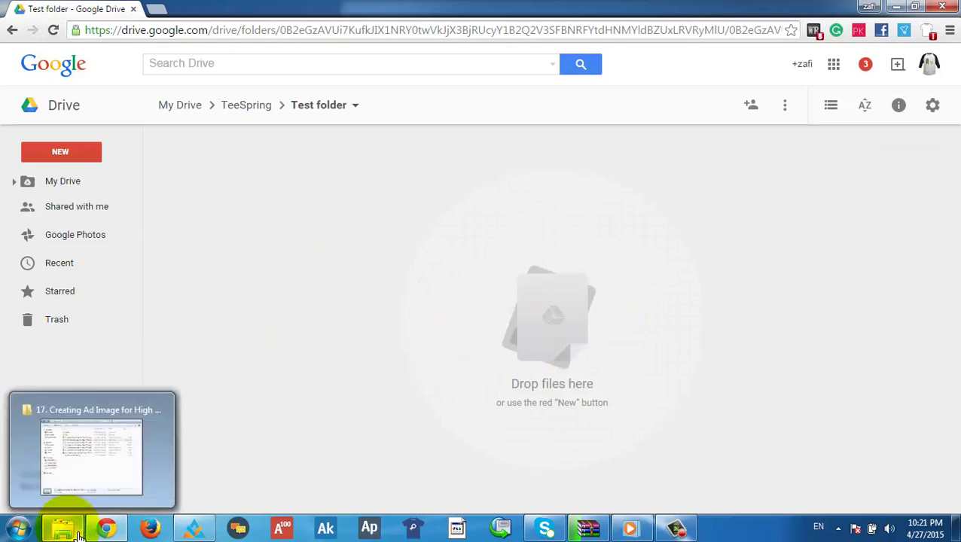
{"action": "left_click", "coordinate": [87, 471]}
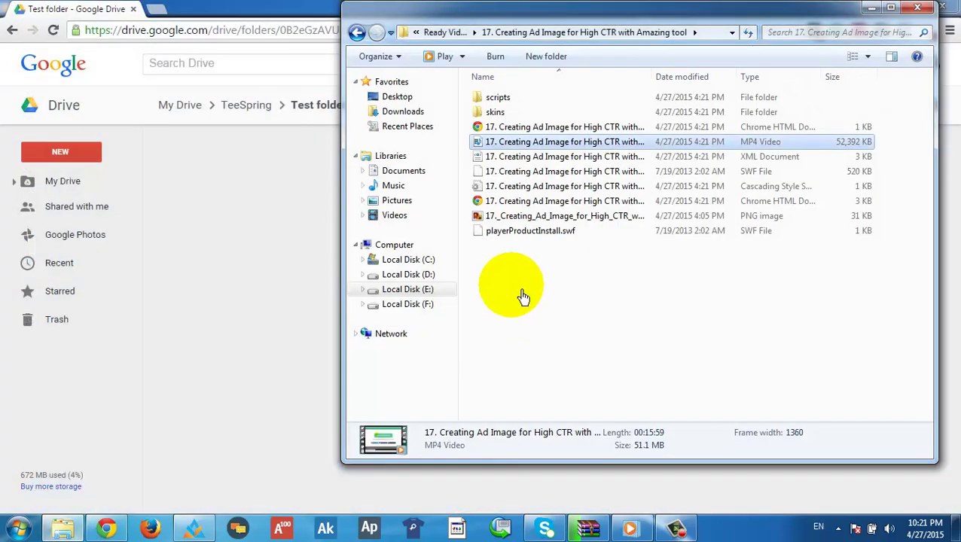
{"action": "mouse_move", "coordinate": [550, 224]}
{"action": "left_mouse_down"}
{"action": "mouse_move", "coordinate": [309, 223]}
{"action": "mouse_move", "coordinate": [293, 251]}
{"action": "mouse_move", "coordinate": [536, 230]}
{"action": "left_mouse_up"}
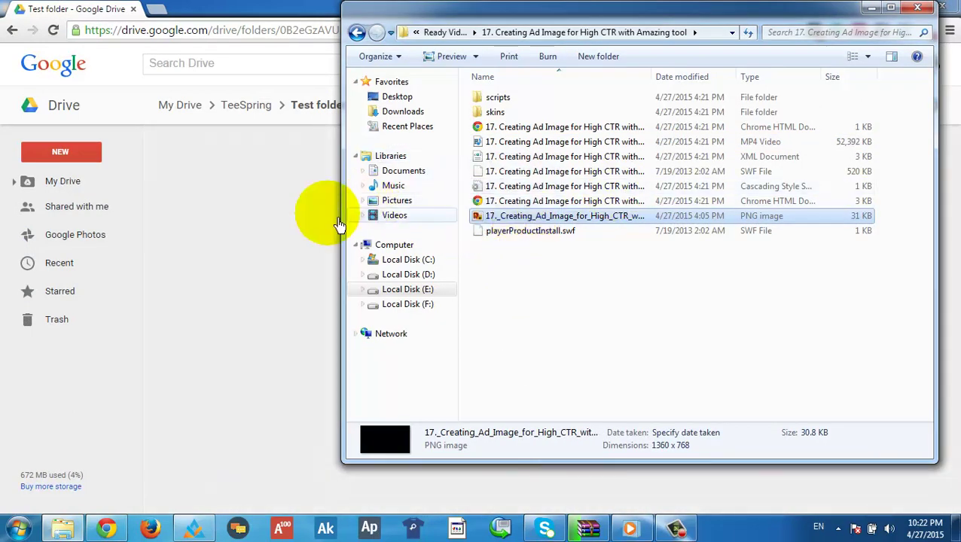
{"action": "left_click_drag", "start_coordinate": [344, 243], "coordinate": [689, 260]}
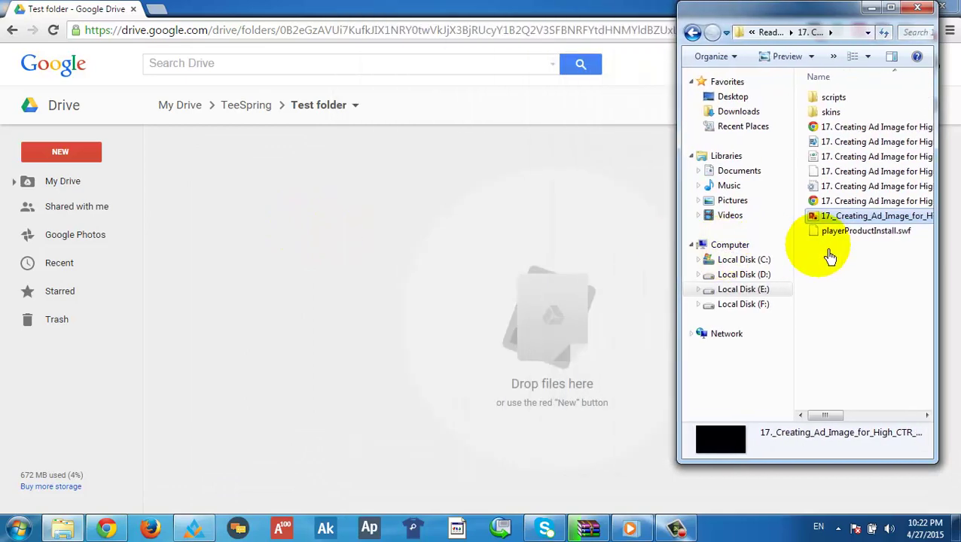
{"action": "left_click_drag", "start_coordinate": [799, 220], "coordinate": [476, 320]}
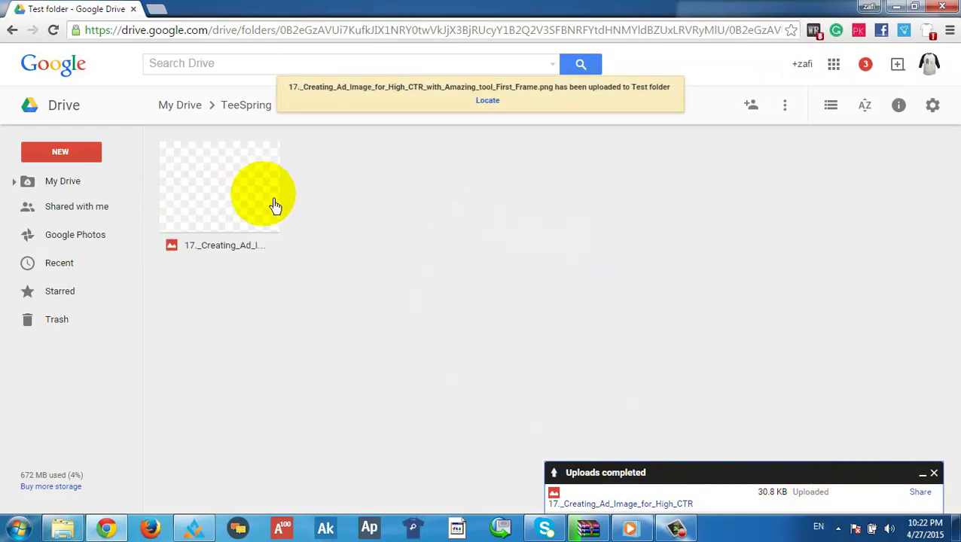
- Dismiss the notice about the completed upload
{"action": "left_click", "coordinate": [332, 228]}
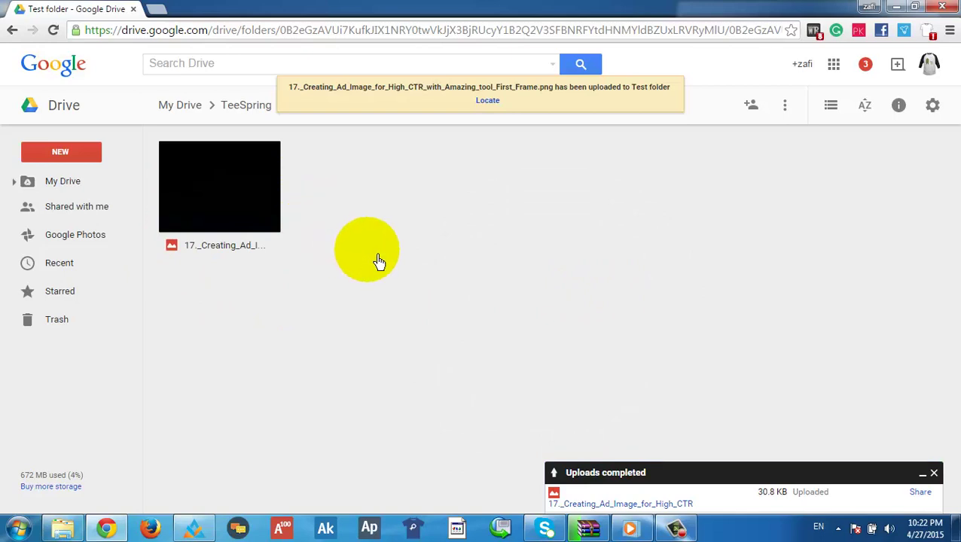
{"action": "left_click", "coordinate": [403, 228]}
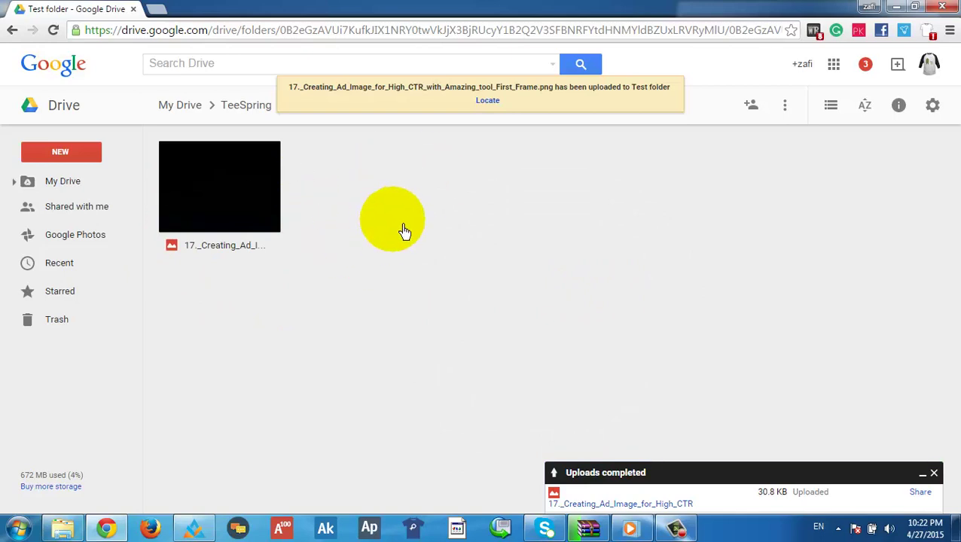
{"action": "left_click", "coordinate": [951, 485]}
{"action": "left_click", "coordinate": [934, 473]}
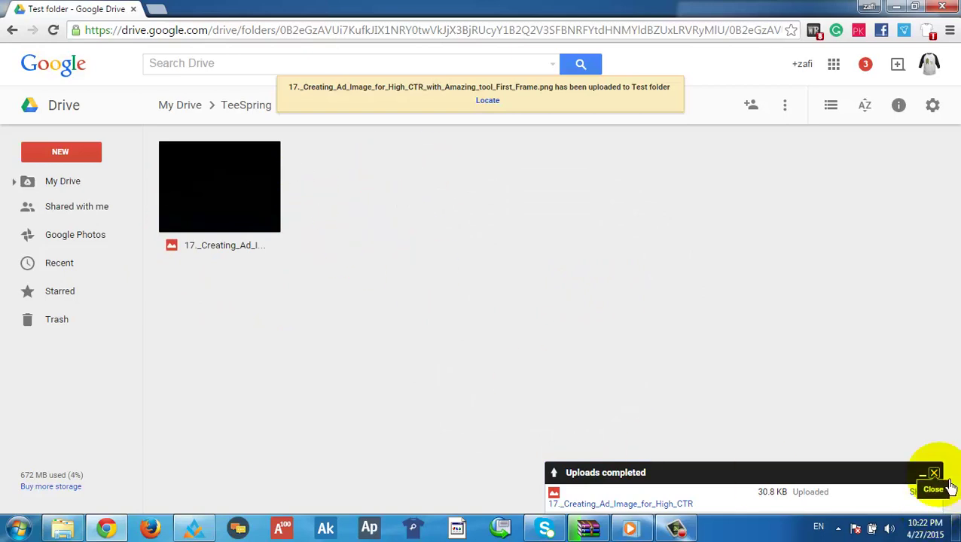
- Create a Google Form in Test folder and give its first question the title "Title" and the help text "Sub title"
{"action": "left_click", "coordinate": [47, 153]}
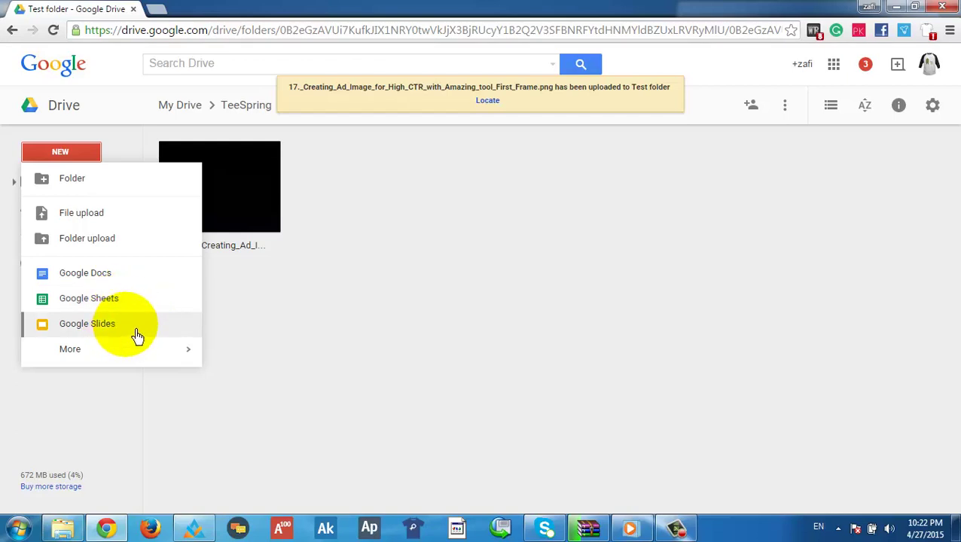
{"action": "mouse_move", "coordinate": [133, 355]}
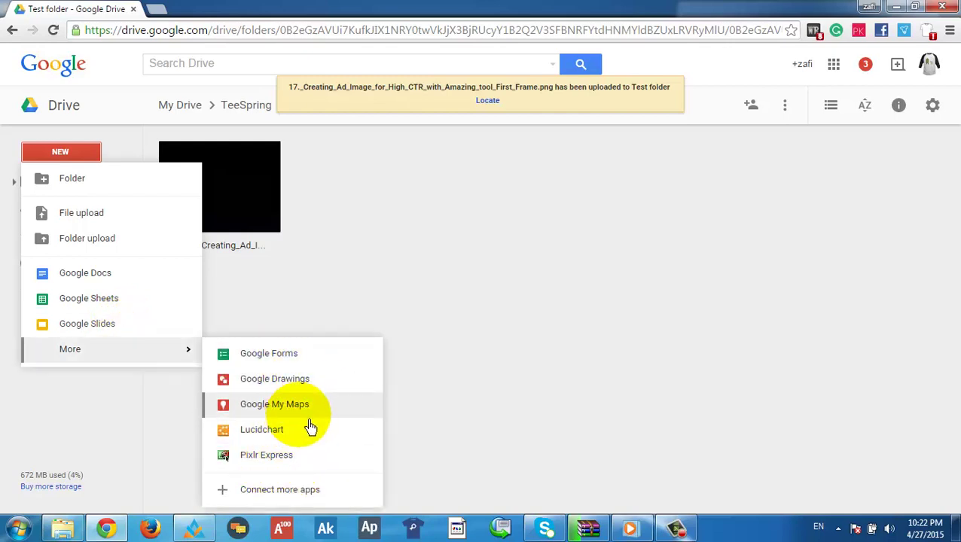
{"action": "left_click", "coordinate": [293, 360]}
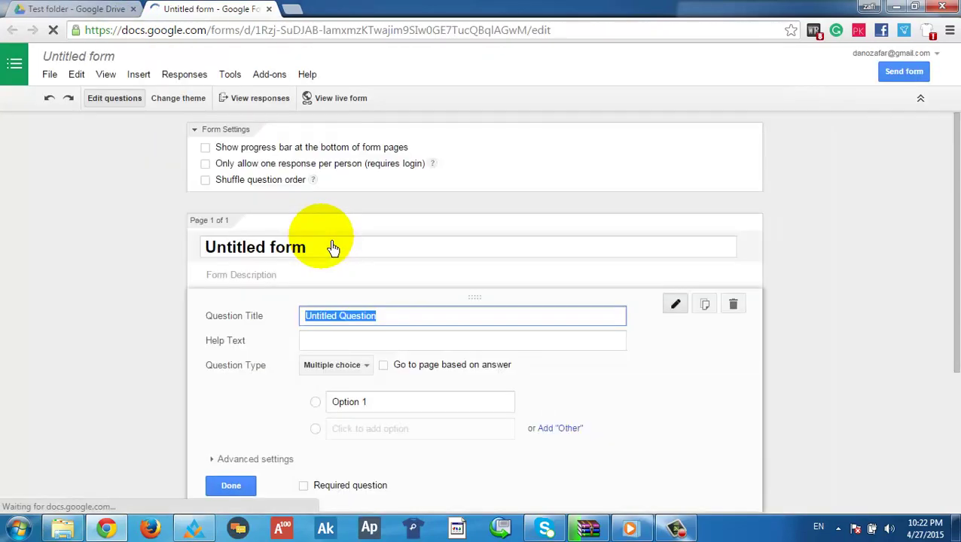
{"action": "type", "text": "Title"}
{"action": "left_click", "coordinate": [411, 343]}
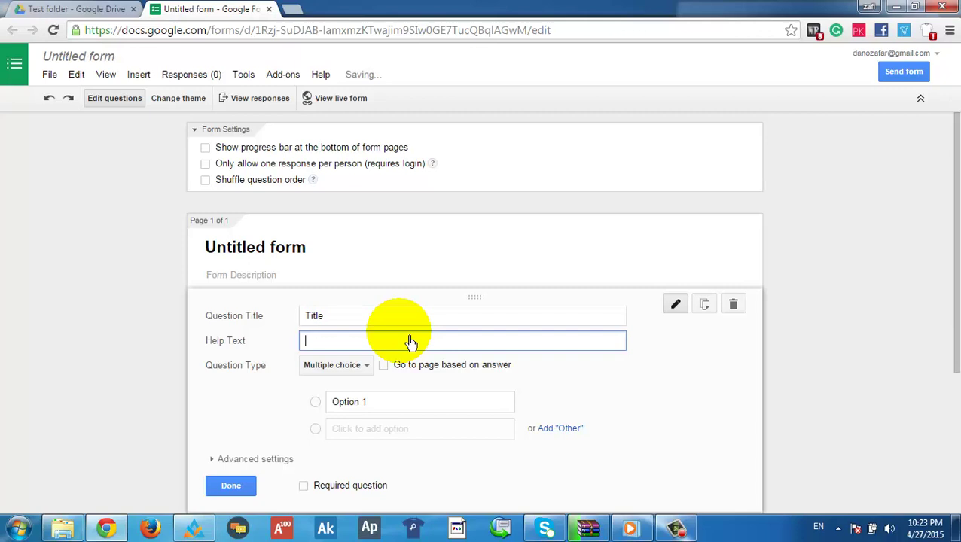
{"action": "type", "text": "Sub title"}
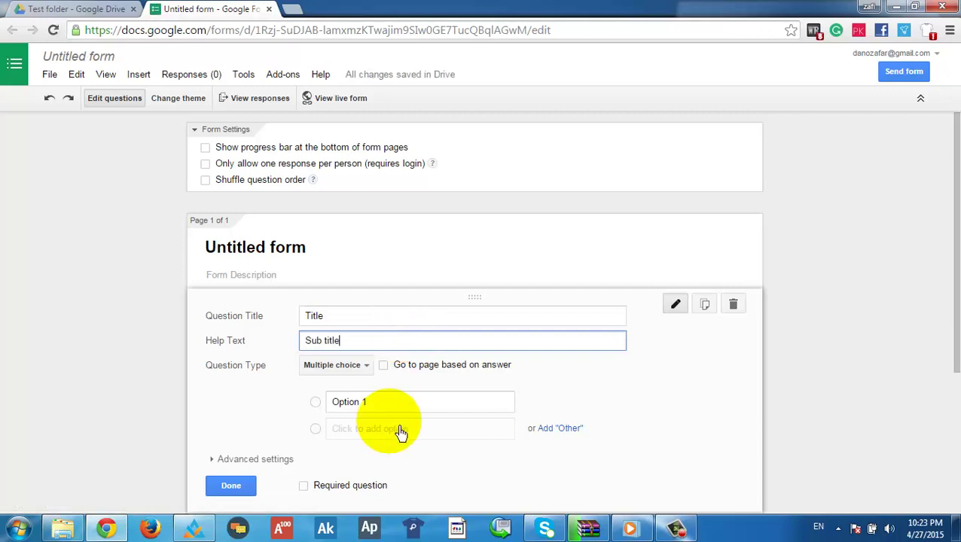
- Look through the form's remaining settings, close it, and remove the untitled form from Test folder
{"action": "scroll", "coordinate": [392, 390], "scroll_direction": "down", "scroll_amount": 2}
{"action": "scroll", "coordinate": [333, 321], "scroll_direction": "down", "scroll_amount": 1}
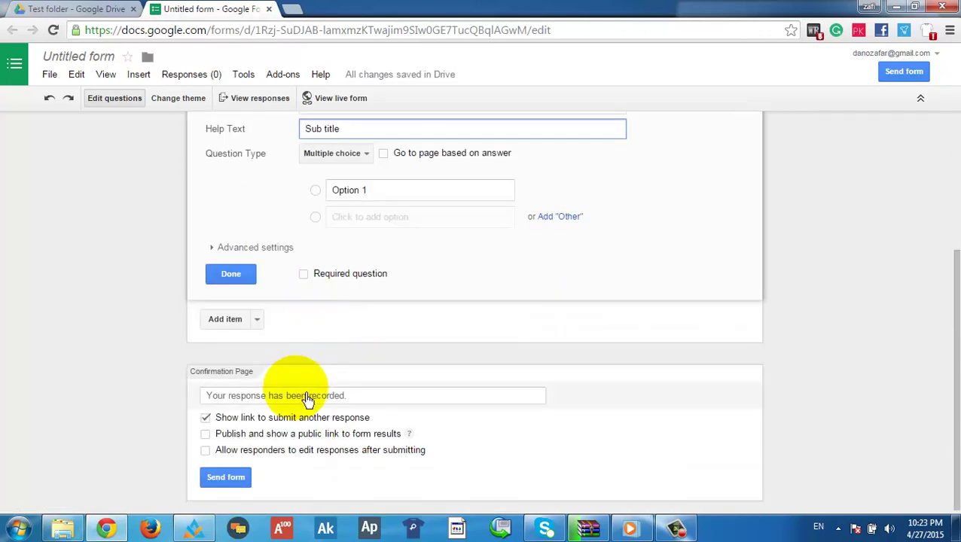
{"action": "scroll", "coordinate": [318, 390], "scroll_direction": "down", "scroll_amount": 1}
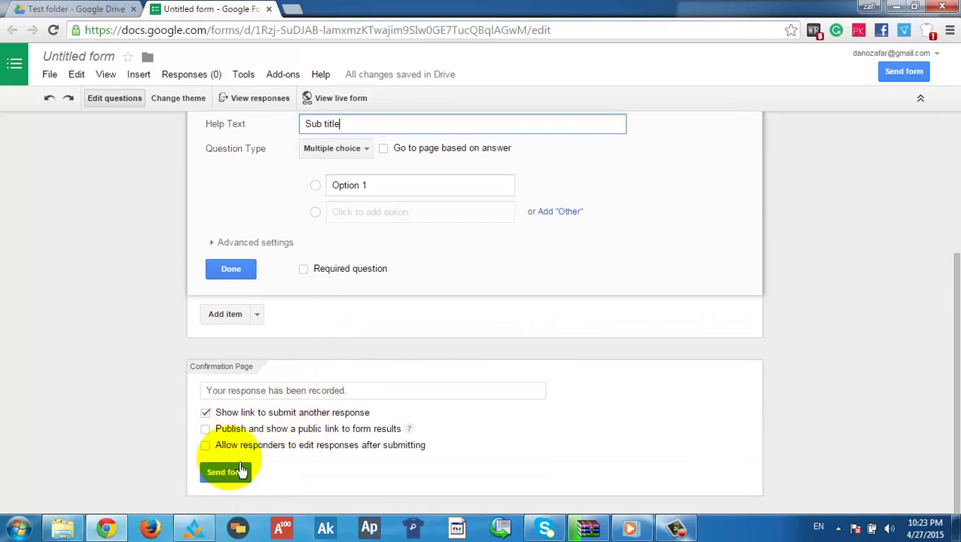
{"action": "scroll", "coordinate": [249, 444], "scroll_direction": "up", "scroll_amount": 3}
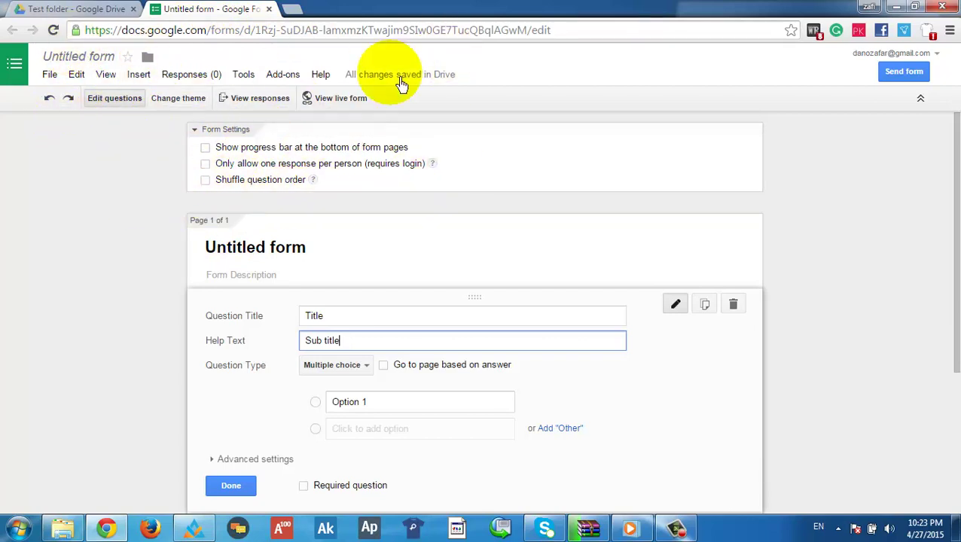
{"action": "left_click", "coordinate": [268, 10]}
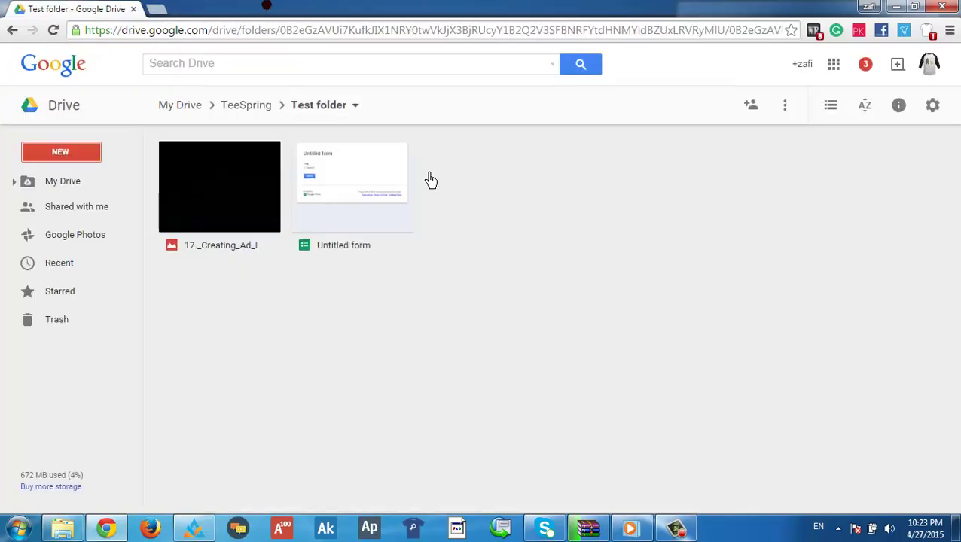
{"action": "right_click", "coordinate": [343, 190]}
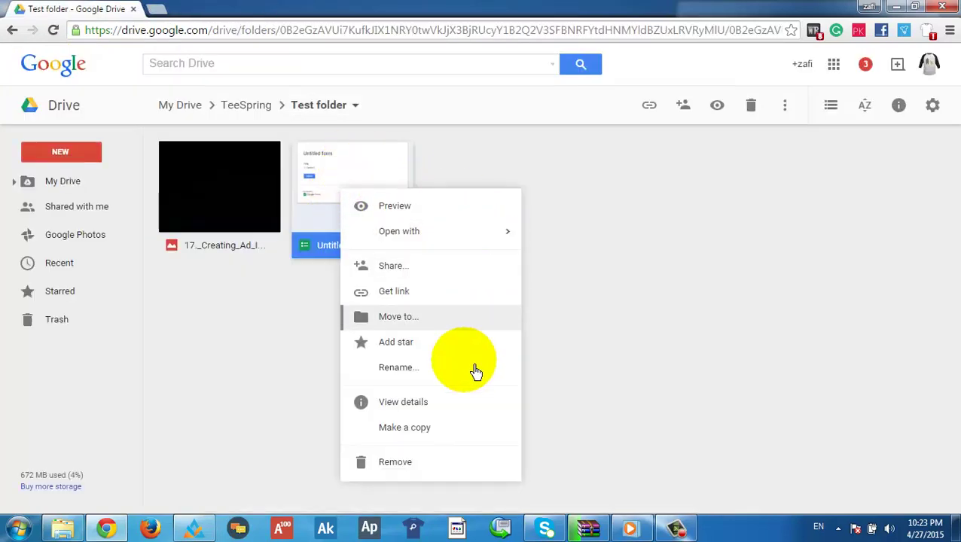
{"action": "left_click", "coordinate": [397, 475]}
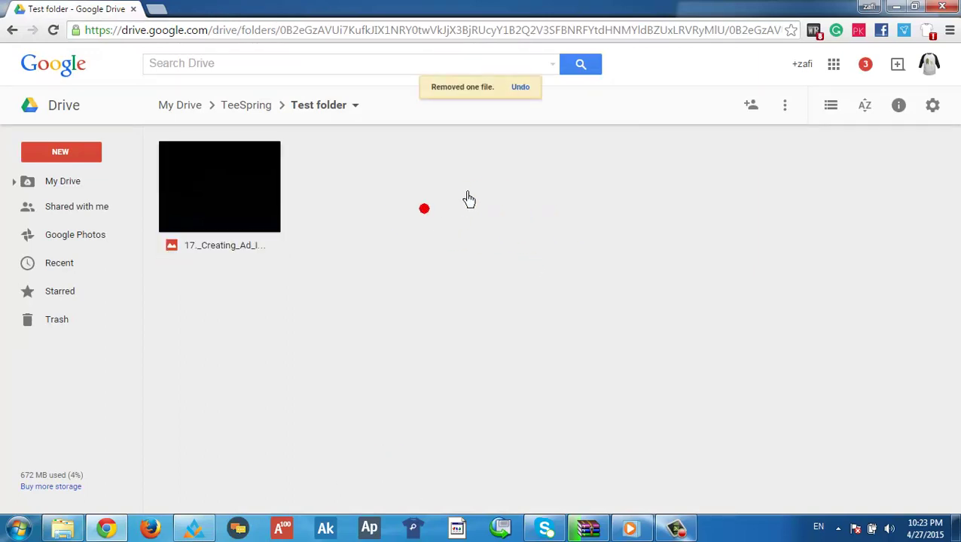
- Create a Google Docs document in Test folder and name it "Testing for Youtubers"
{"action": "left_click", "coordinate": [89, 154]}
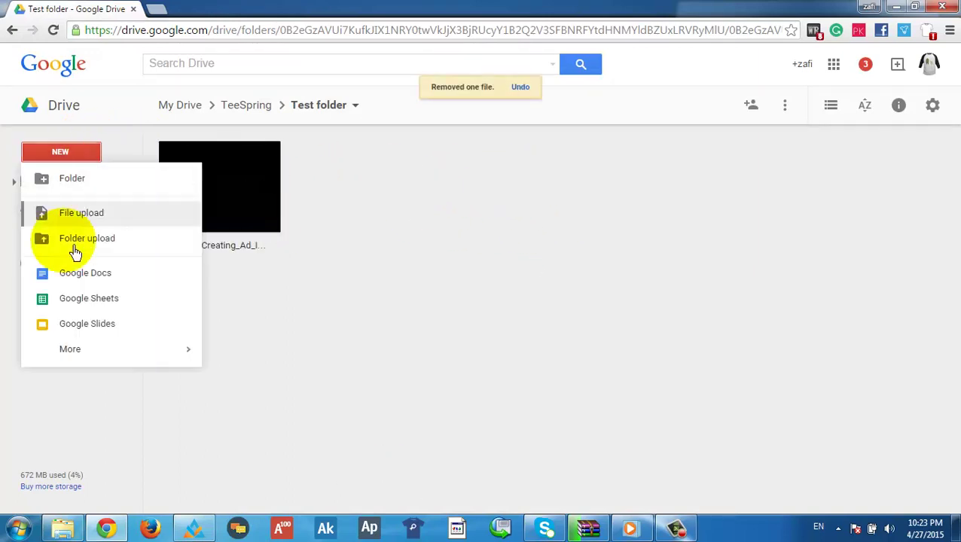
{"action": "left_click", "coordinate": [71, 280]}
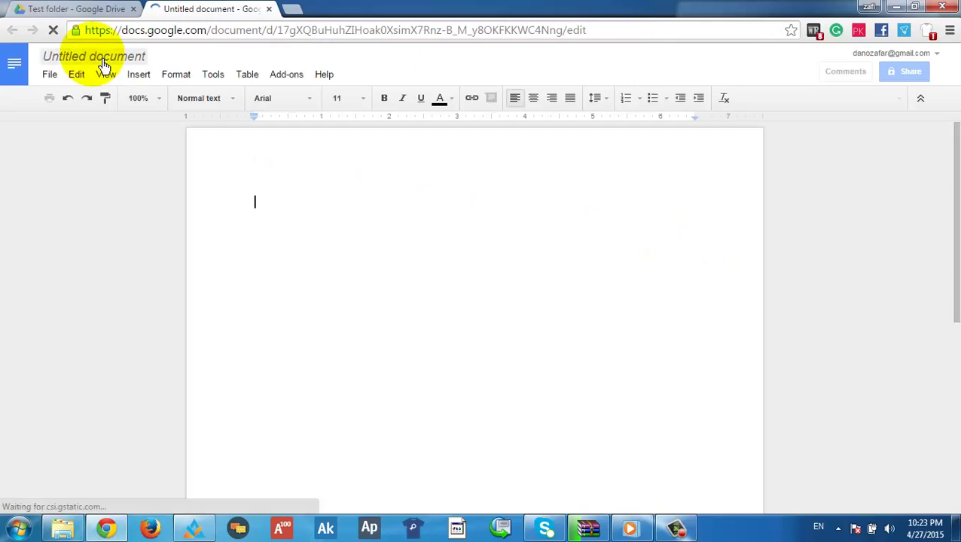
{"action": "left_click", "coordinate": [117, 59]}
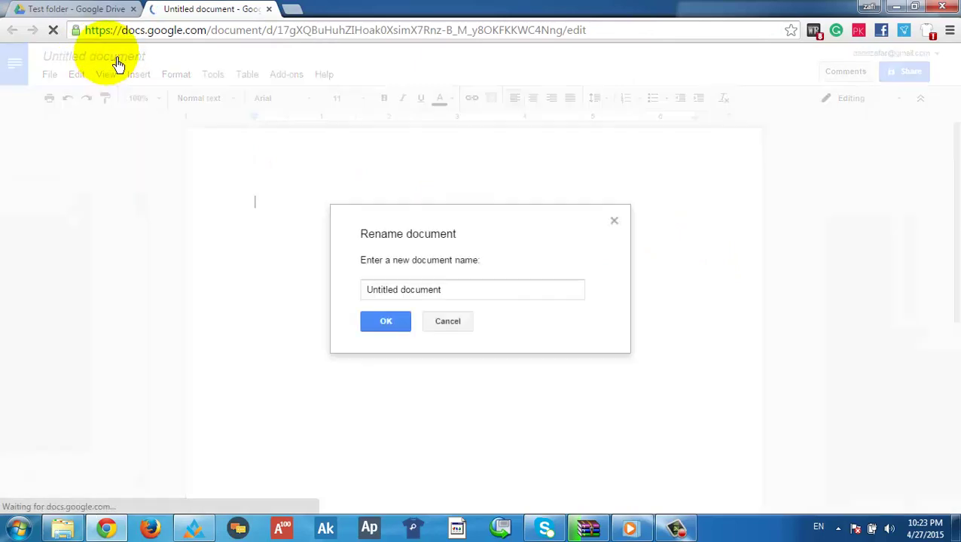
{"action": "left_click", "coordinate": [510, 299]}
{"action": "key", "text": "ctrl+a"}
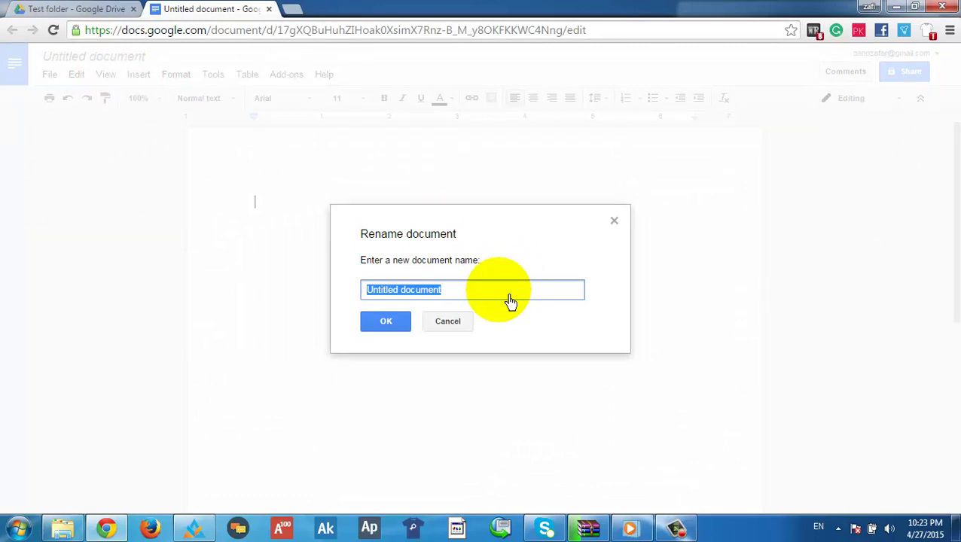
{"action": "type", "text": "Testing for YOut"}
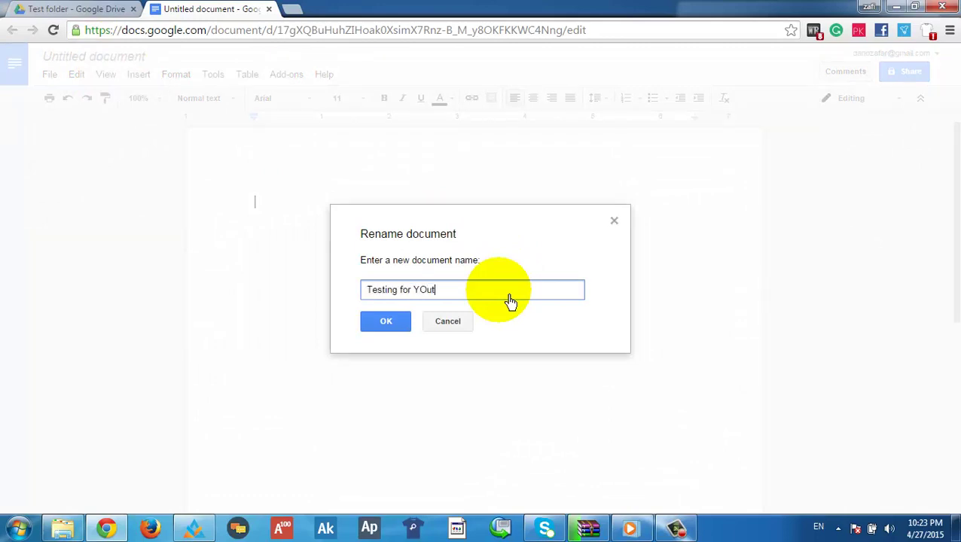
{"action": "key", "text": "BackSpace"}
{"action": "key", "text": "BackSpace"}
{"action": "key", "text": "BackSpace"}
{"action": "left_click", "coordinate": [399, 326]}
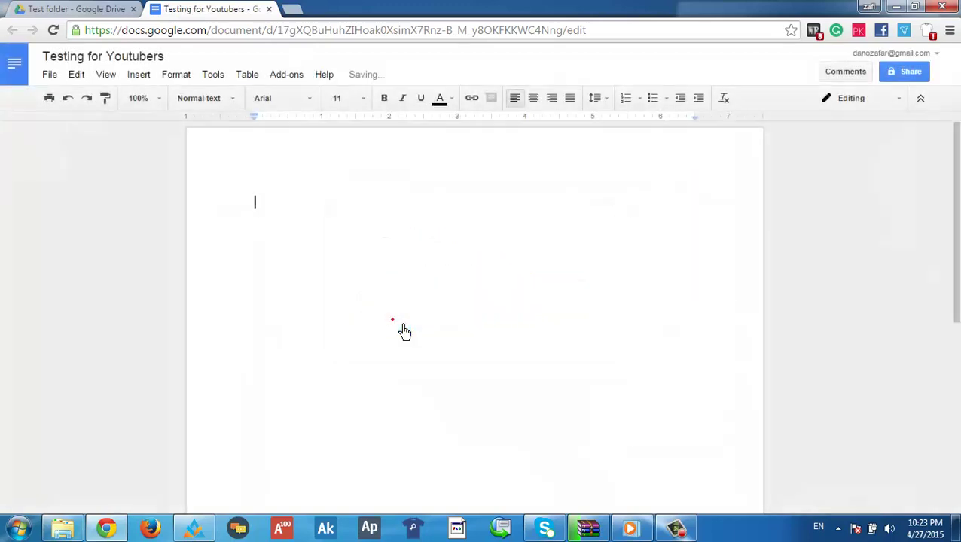
- Try to generate placeholder text in the document body with "rand ()", and erase the entry
{"action": "left_click", "coordinate": [374, 221]}
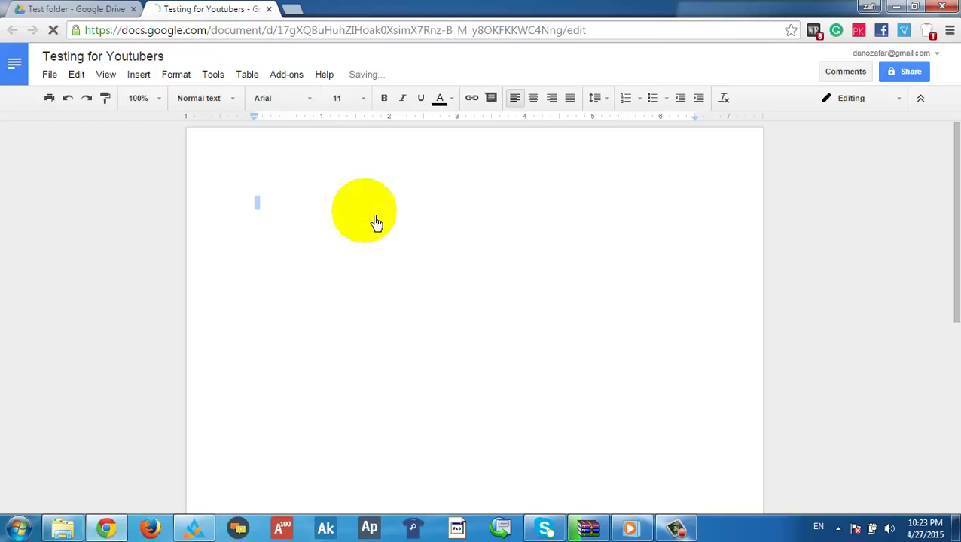
{"action": "left_click", "coordinate": [376, 223]}
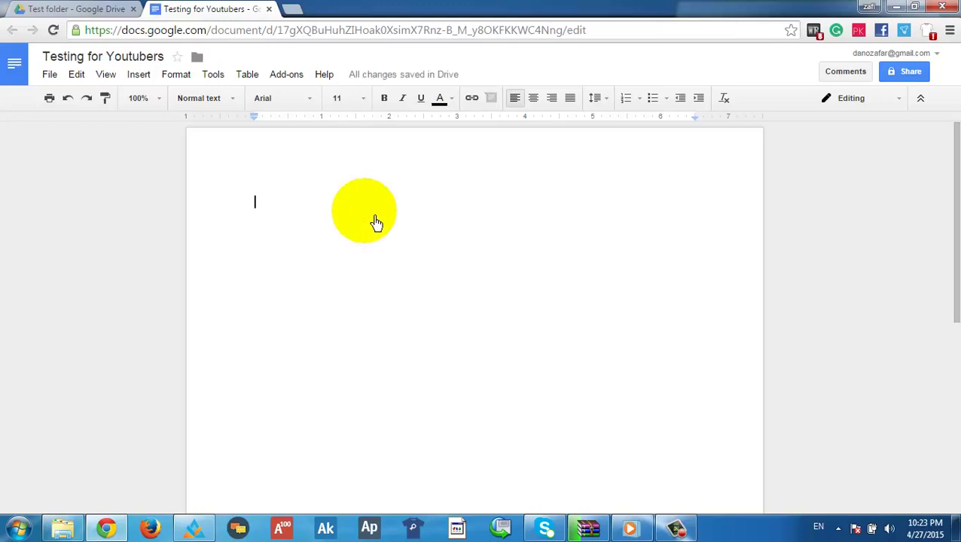
{"action": "type", "text": "rand ("}
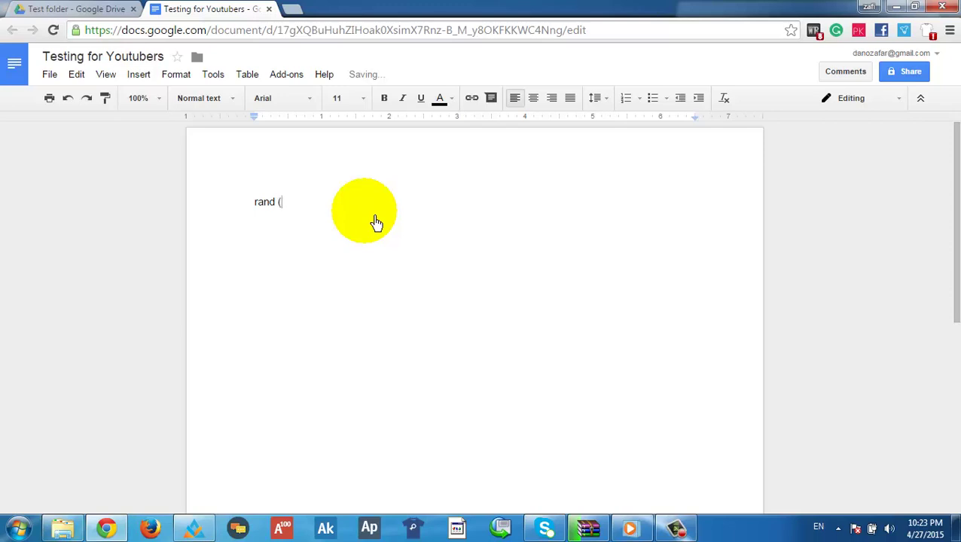
{"action": "type", "text": ")"}
{"action": "key", "text": "Return"}
{"action": "key", "text": "BackSpace"}
{"action": "key", "text": "BackSpace"}
{"action": "key", "text": "BackSpace"}
{"action": "key", "text": "BackSpace"}
{"action": "key", "text": "BackSpace"}
{"action": "key", "text": "BackSpace"}
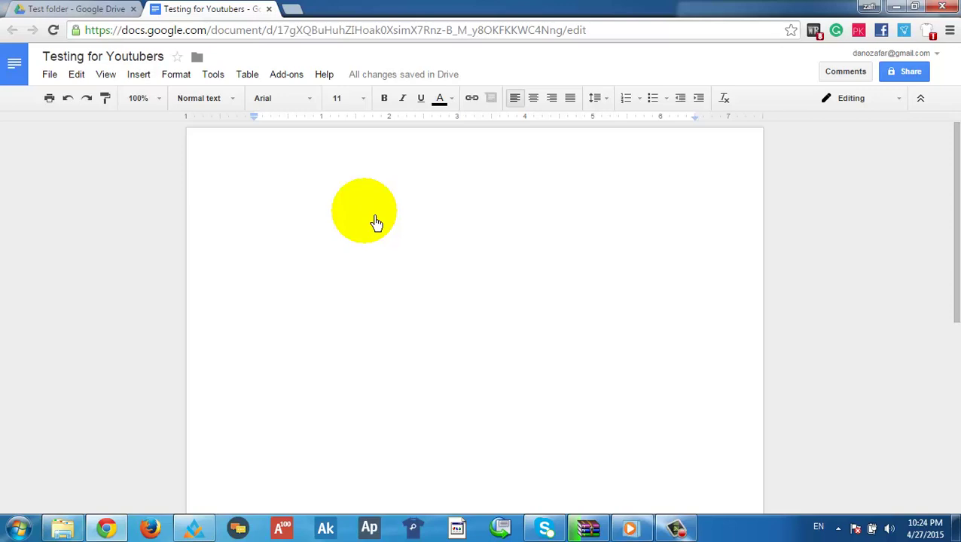
- Write the sentence "The quick brown fox jumps over a lazy dog" in the document body
{"action": "type", "text": "The qu"}
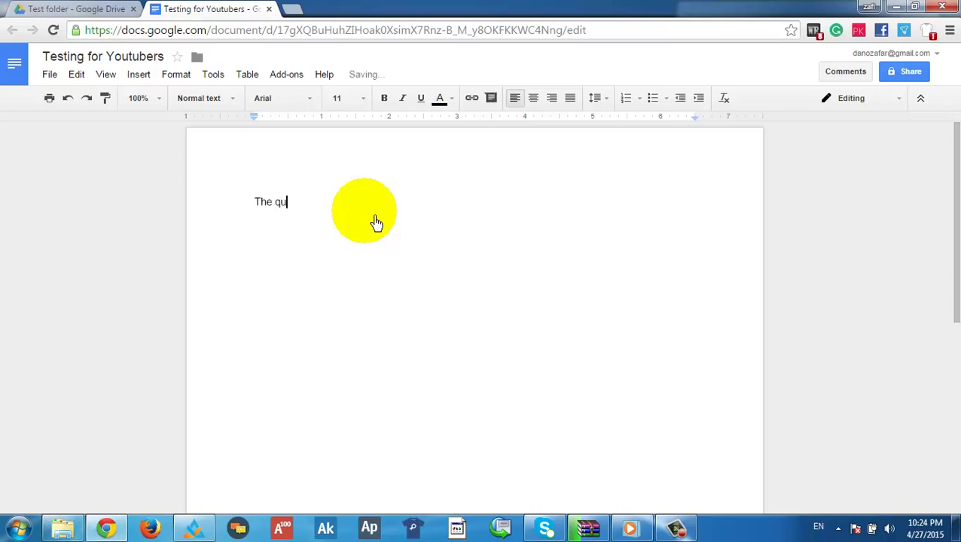
{"action": "type", "text": "ick brown fox jumps over"}
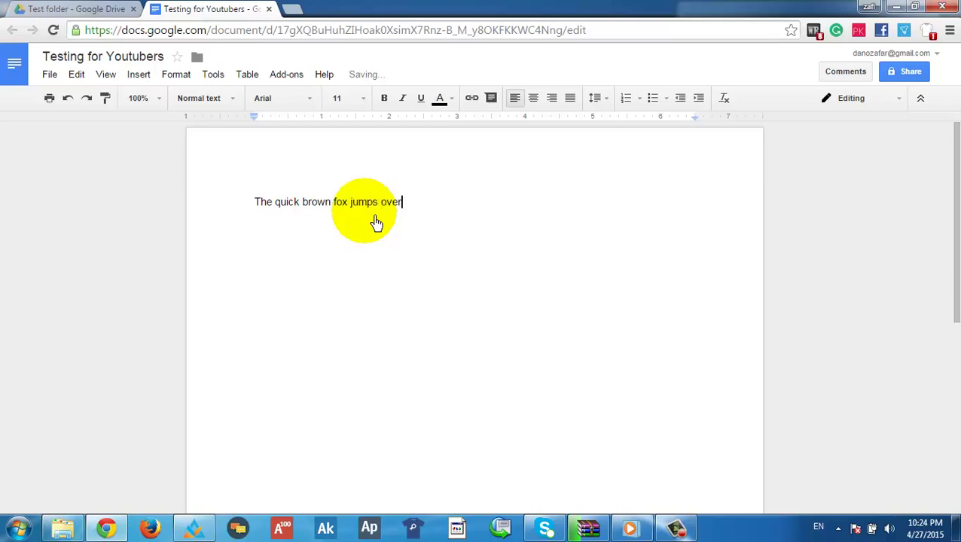
{"action": "type", "text": " a lazy dog"}
- Copy the sentence and paste it repeatedly to fill the document with many lines of sample text
{"action": "key", "text": "ctrl+a"}
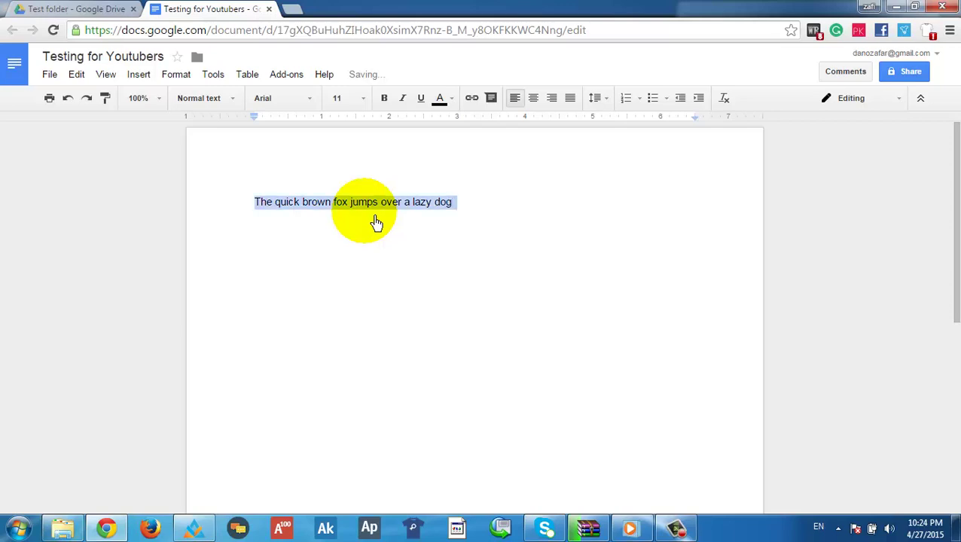
{"action": "key", "text": "Right"}
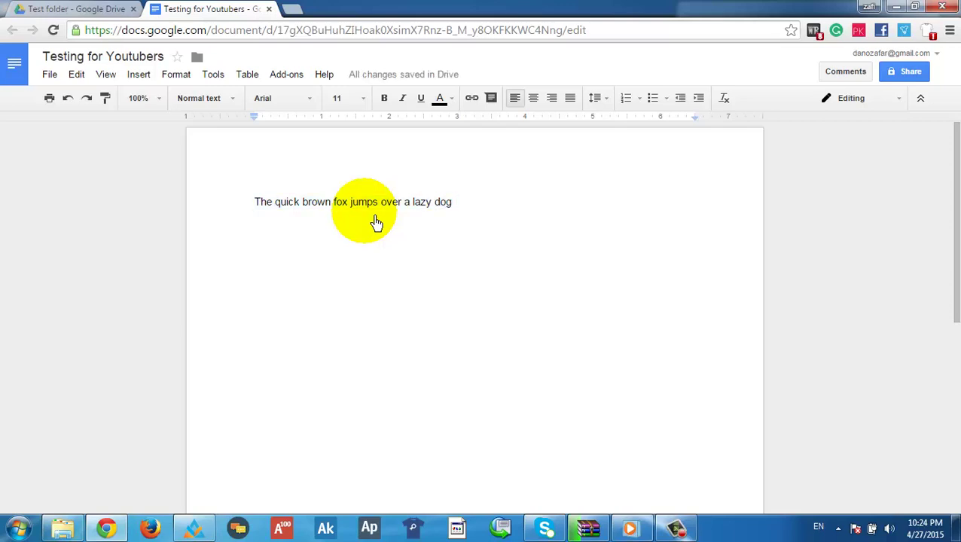
{"action": "key", "text": "ctrl+v"}
{"action": "key", "text": "ctrl+v"}
{"action": "key", "text": "ctrl+v"}
{"action": "key", "text": "ctrl+v"}
{"action": "key", "text": "ctrl+v"}
{"action": "key", "text": "ctrl+v"}
{"action": "key", "text": "ctrl+v"}
{"action": "key", "text": "ctrl+v"}
{"action": "key", "text": "ctrl+v"}
{"action": "key", "text": "ctrl+v"}
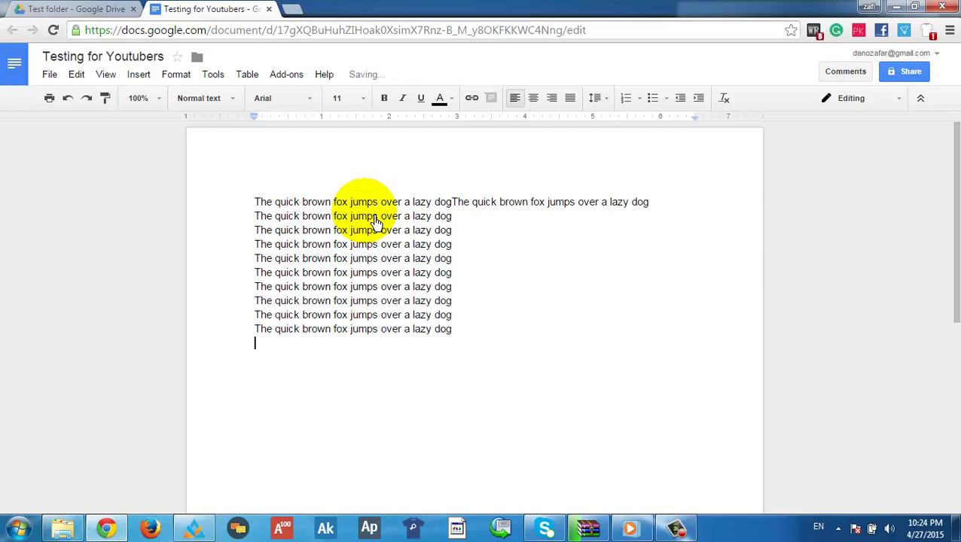
{"action": "key", "text": "ctrl+v"}
{"action": "key", "text": "ctrl+v"}
{"action": "key", "text": "ctrl+v"}
{"action": "key", "text": "ctrl+v"}
{"action": "key", "text": "ctrl+v"}
{"action": "key", "text": "ctrl+v"}
{"action": "key", "text": "ctrl+v"}
{"action": "key", "text": "ctrl+v"}
{"action": "key", "text": "ctrl+v"}
{"action": "key", "text": "ctrl+v"}
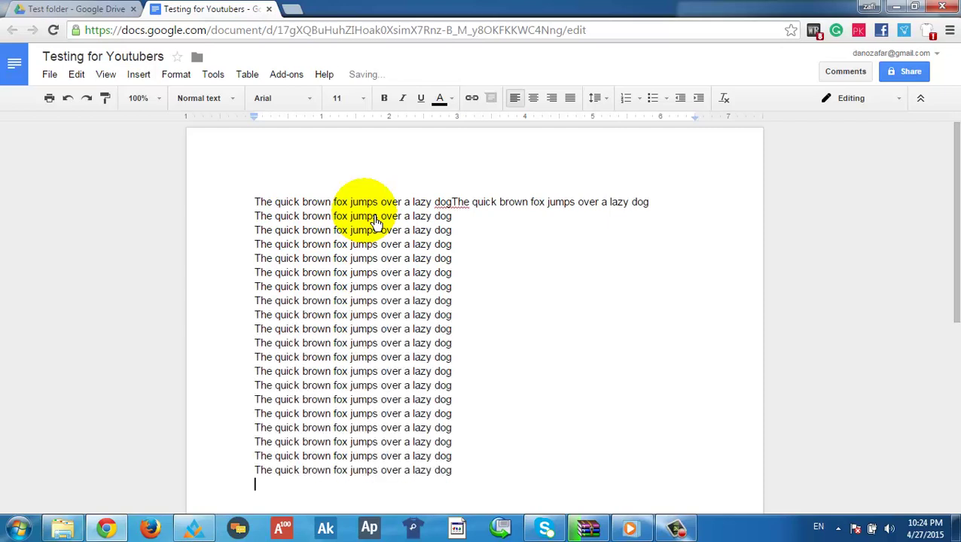
{"action": "key", "text": "ctrl+v"}
{"action": "key", "text": "ctrl+v"}
{"action": "key", "text": "ctrl+v"}
{"action": "scroll", "coordinate": [537, 339], "scroll_direction": "down", "scroll_amount": 3}
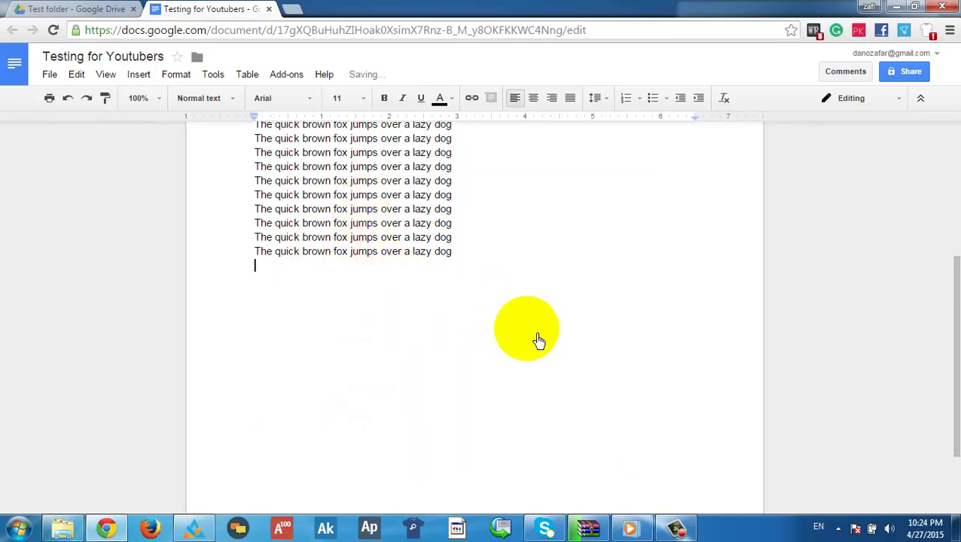
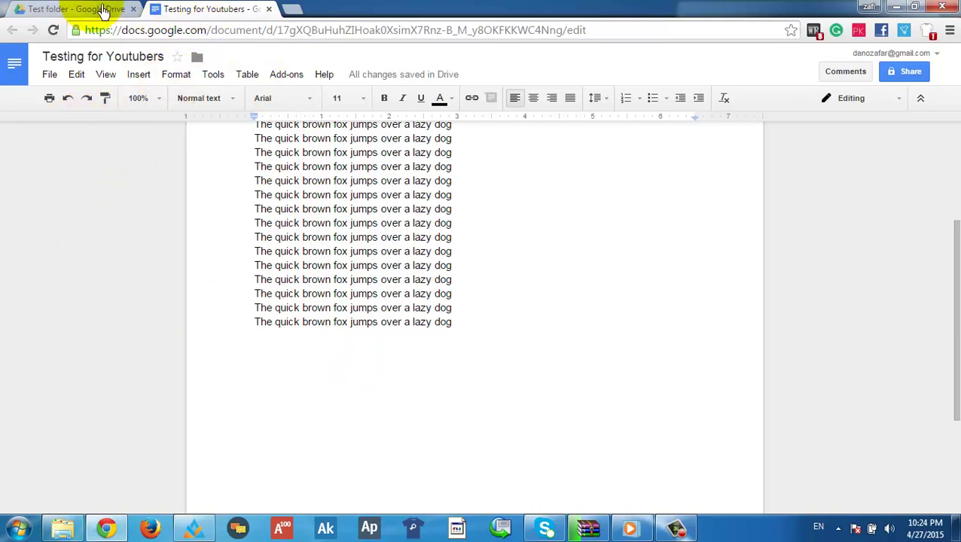
- Open the document's sharing settings and switch the permission for invited people to Can view, Can comment and back to Can edit
{"action": "scroll", "coordinate": [387, 382], "scroll_direction": "down", "scroll_amount": 3}
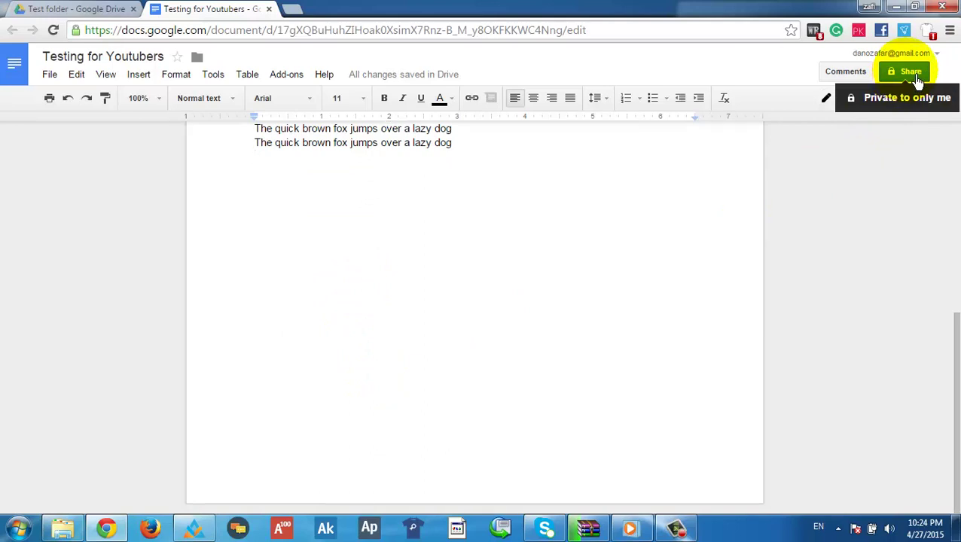
{"action": "left_click", "coordinate": [913, 74]}
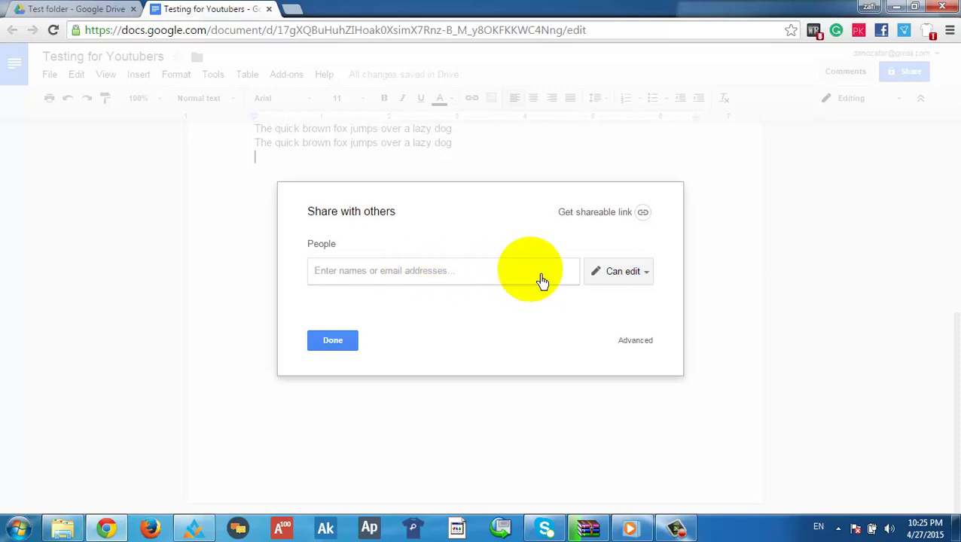
{"action": "left_click", "coordinate": [643, 281]}
{"action": "left_click", "coordinate": [620, 343]}
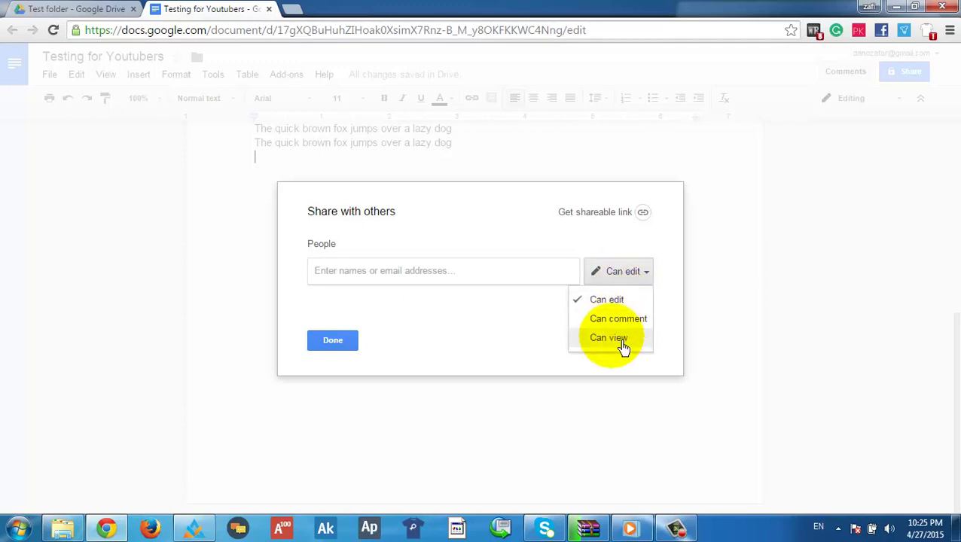
{"action": "left_click", "coordinate": [623, 272]}
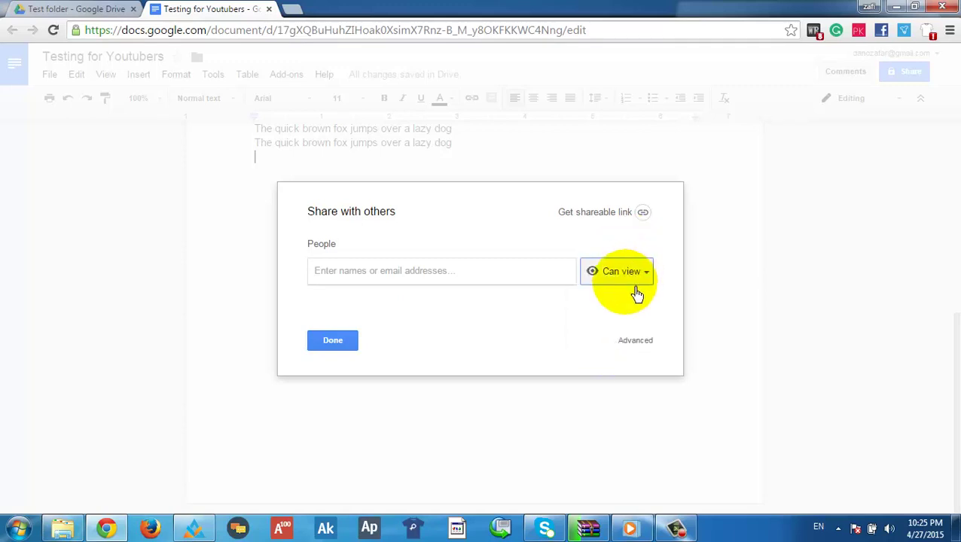
{"action": "left_click", "coordinate": [631, 331]}
{"action": "left_click", "coordinate": [628, 275]}
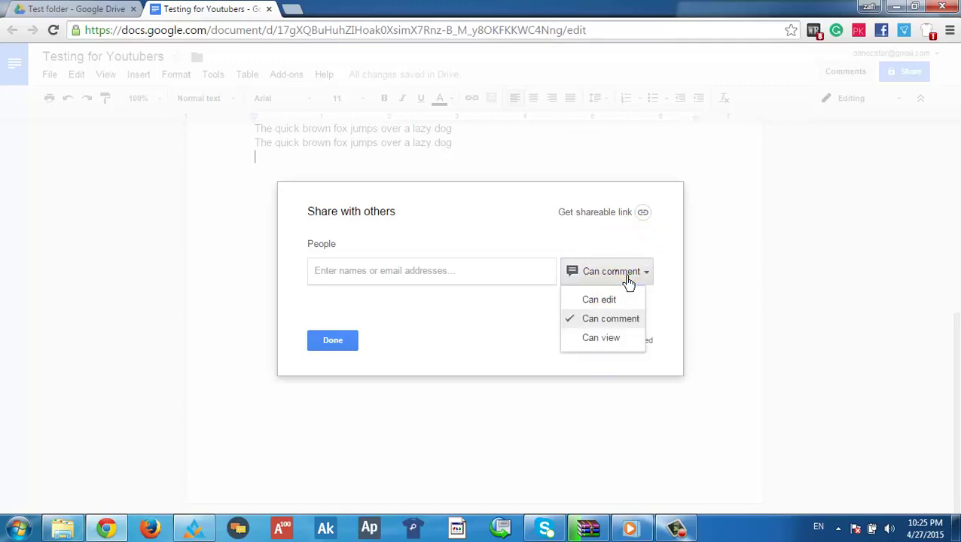
{"action": "left_click", "coordinate": [616, 303]}
{"action": "left_click", "coordinate": [539, 305]}
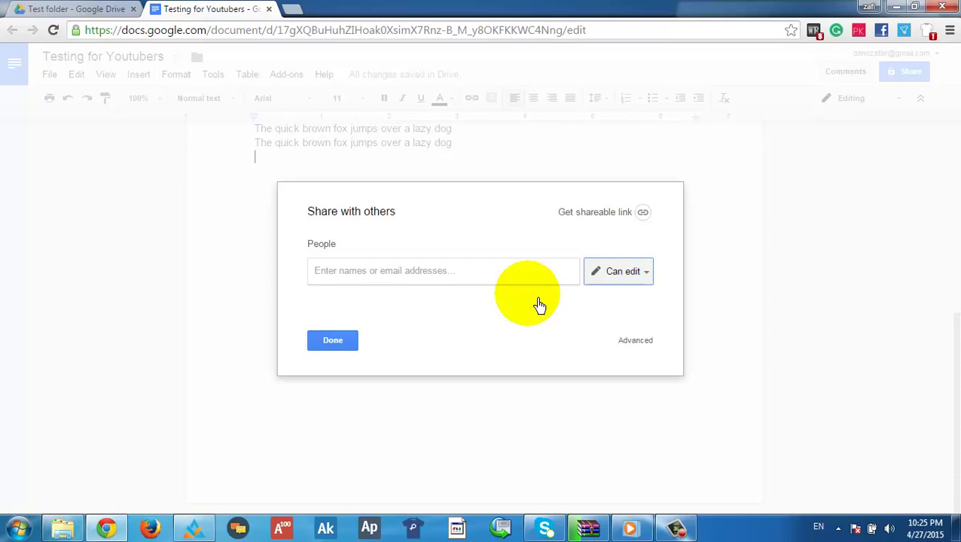
{"action": "left_click", "coordinate": [333, 344]}
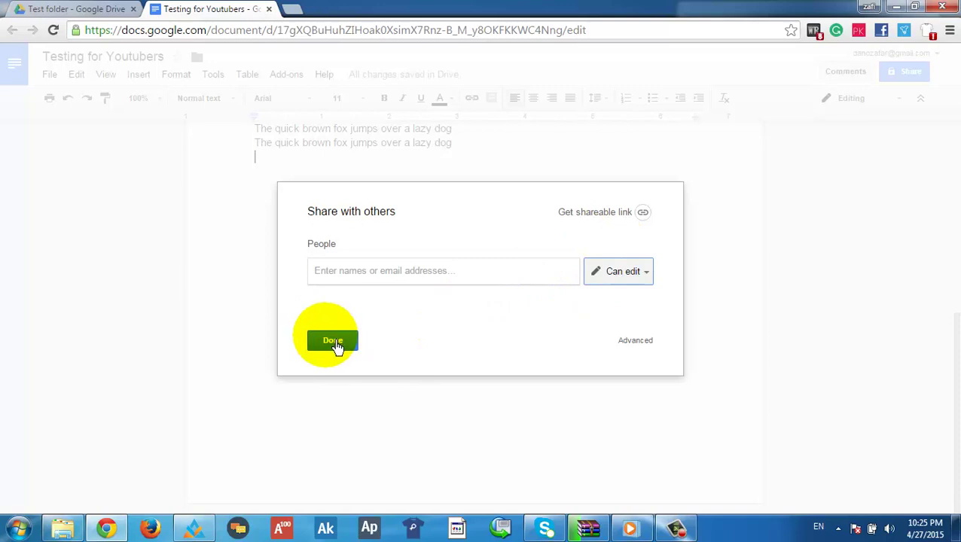
- Turn on link sharing for the document and copy its shareable link
{"action": "left_click", "coordinate": [610, 215]}
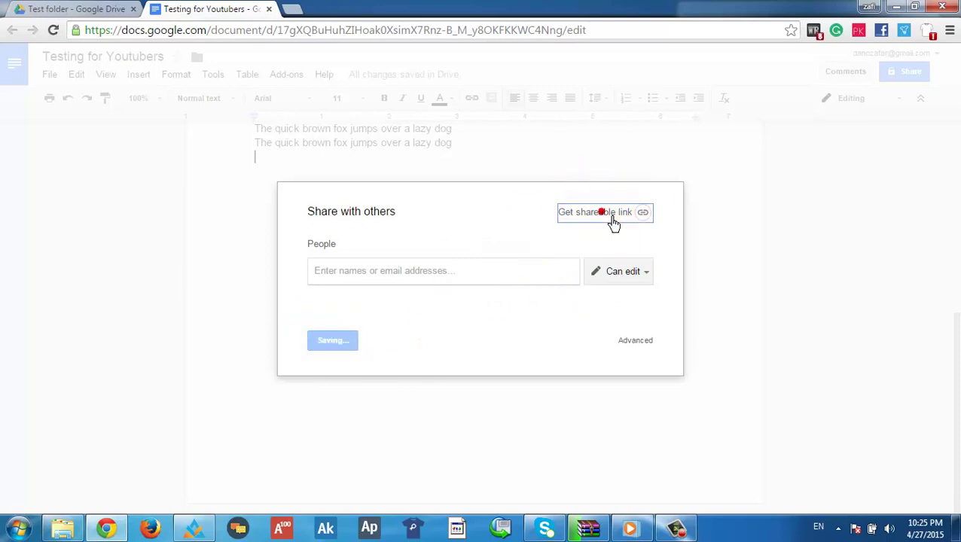
{"action": "right_click", "coordinate": [512, 293]}
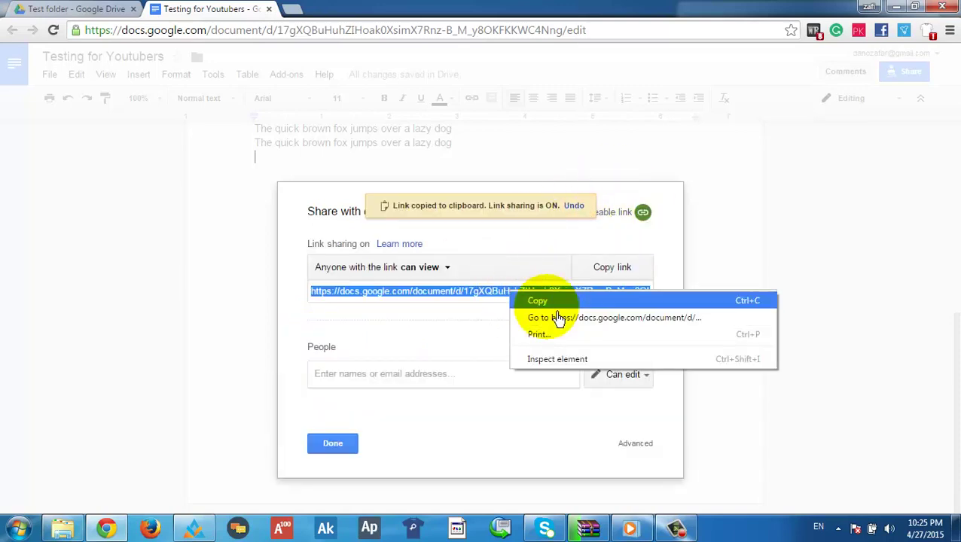
{"action": "left_click", "coordinate": [632, 277]}
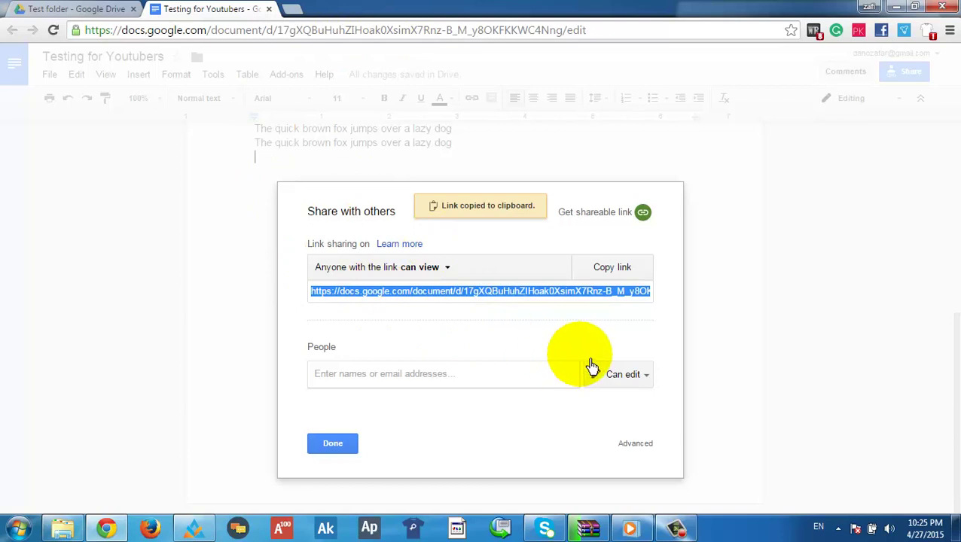
- Set the permission for invited people to Can view and close the sharing settings
{"action": "left_click", "coordinate": [628, 386]}
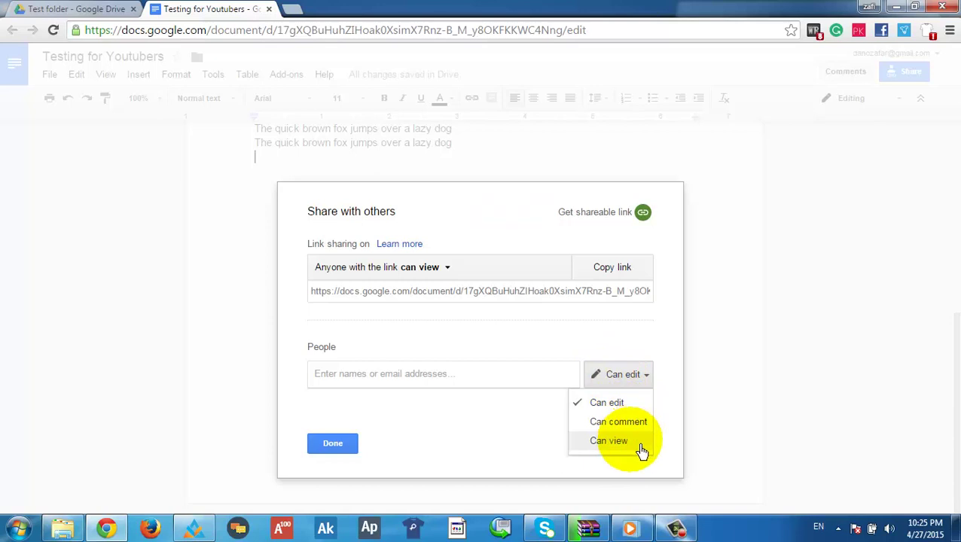
{"action": "left_click", "coordinate": [638, 443]}
{"action": "left_click", "coordinate": [622, 369]}
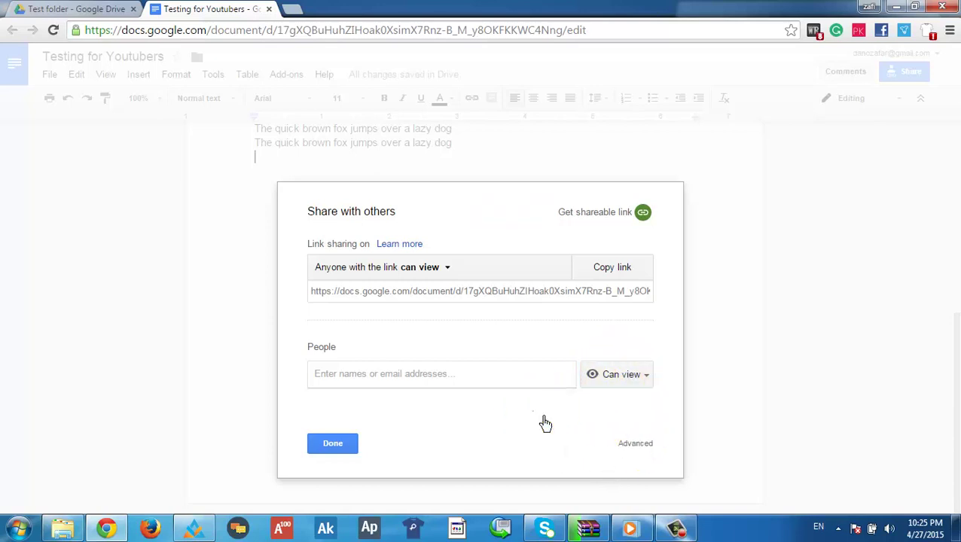
{"action": "left_click", "coordinate": [333, 444]}
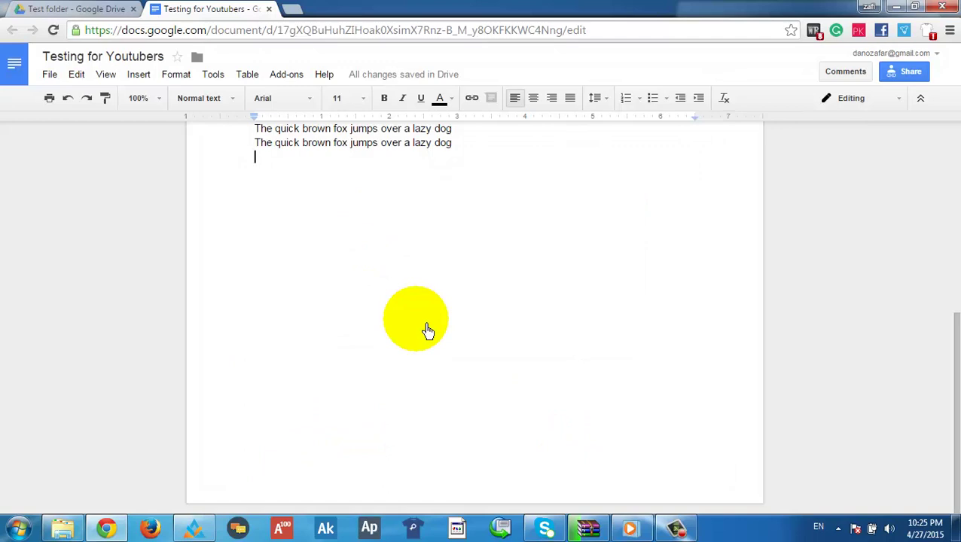
- Return to the Test folder in Google Drive and create a new Google Sheets spreadsheet in it
{"action": "scroll", "coordinate": [362, 264], "scroll_direction": "up", "scroll_amount": 2}
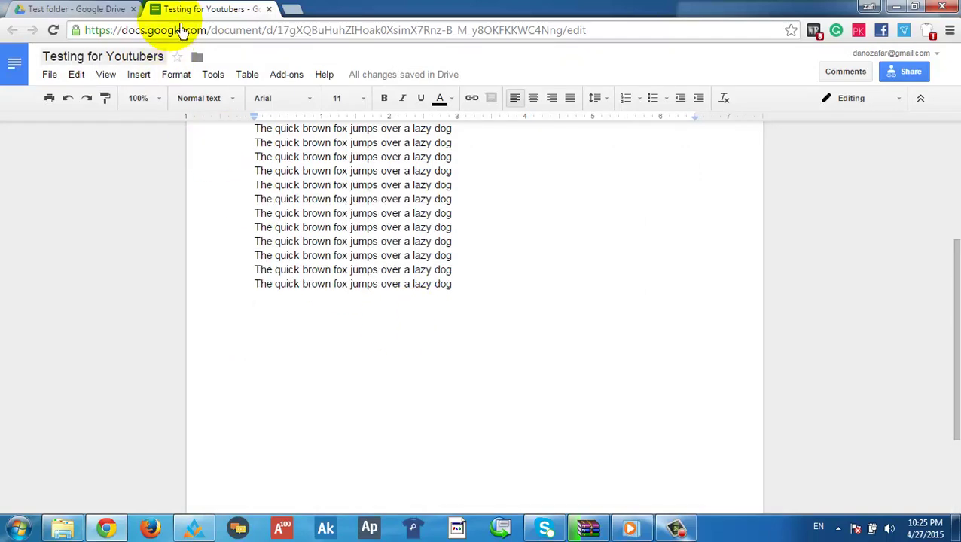
{"action": "left_click", "coordinate": [119, 9]}
{"action": "left_click", "coordinate": [61, 152]}
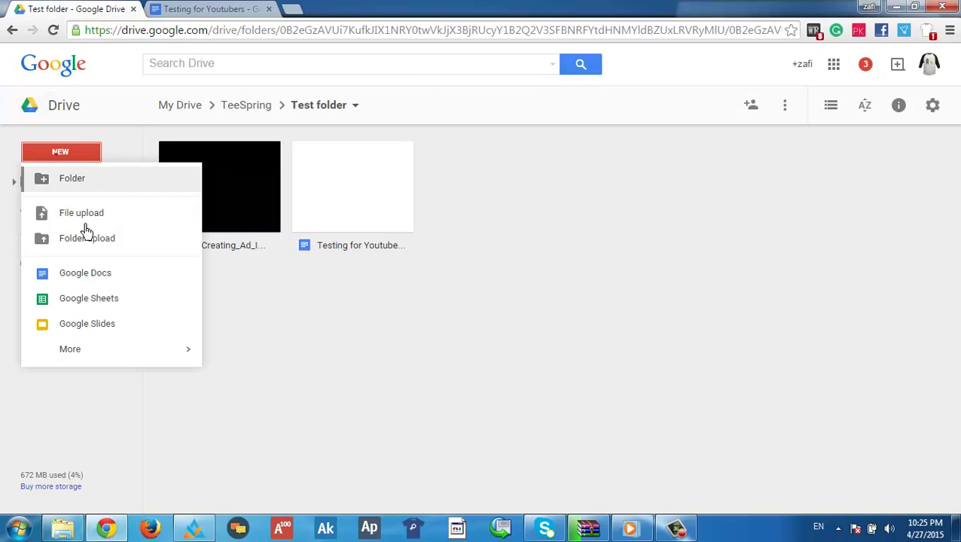
{"action": "left_click", "coordinate": [113, 305]}
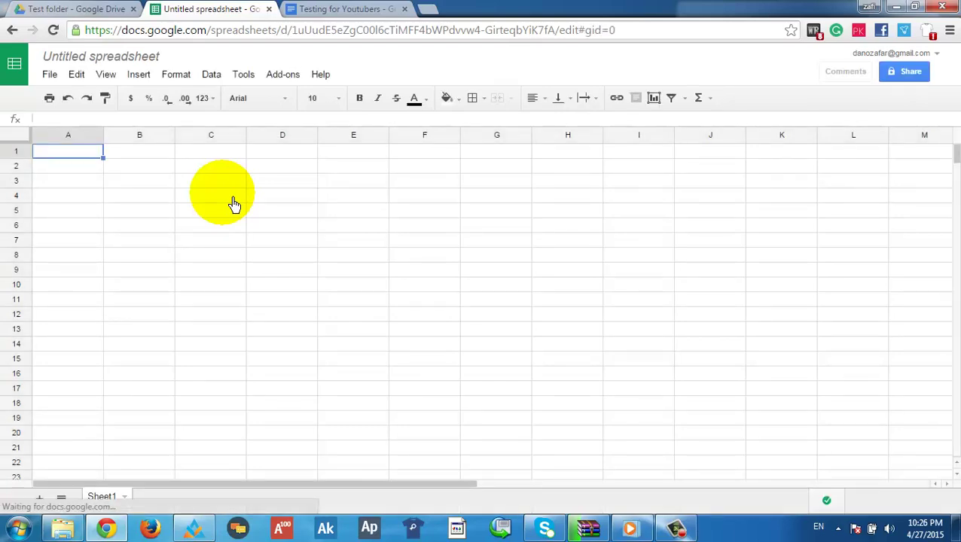
- Rename the untitled spreadsheet as "Database list"
{"action": "left_click", "coordinate": [119, 58]}
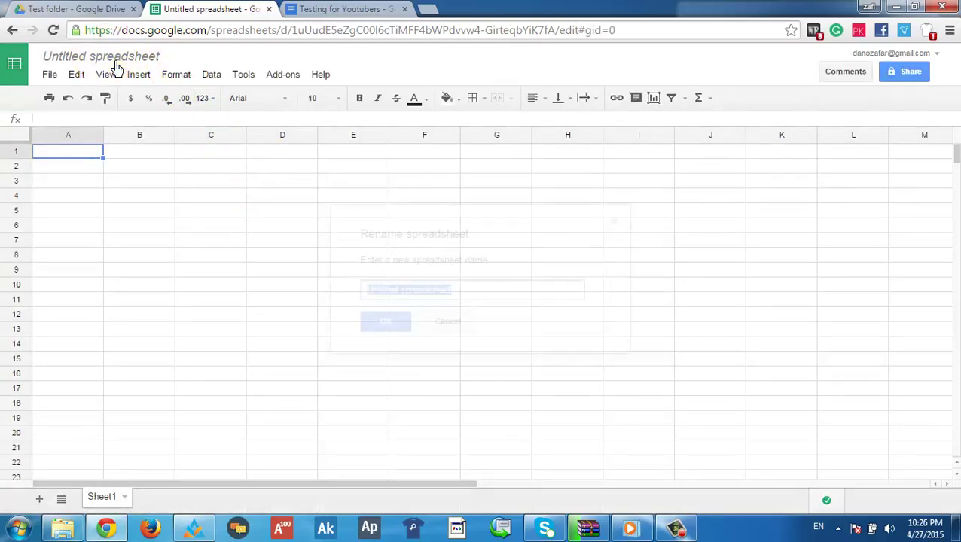
{"action": "type", "text": "Da"}
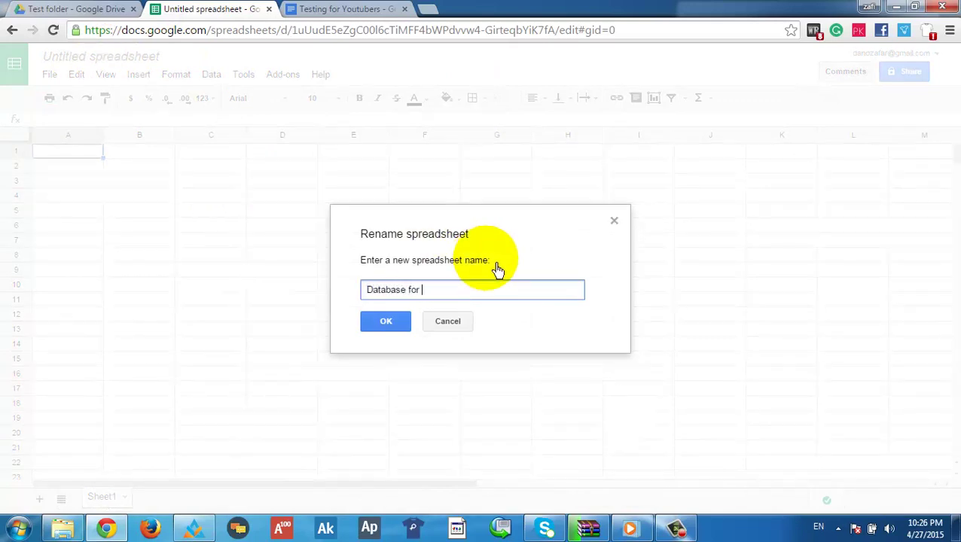
{"action": "type", "text": "tabase list"}
{"action": "key", "text": "Return"}
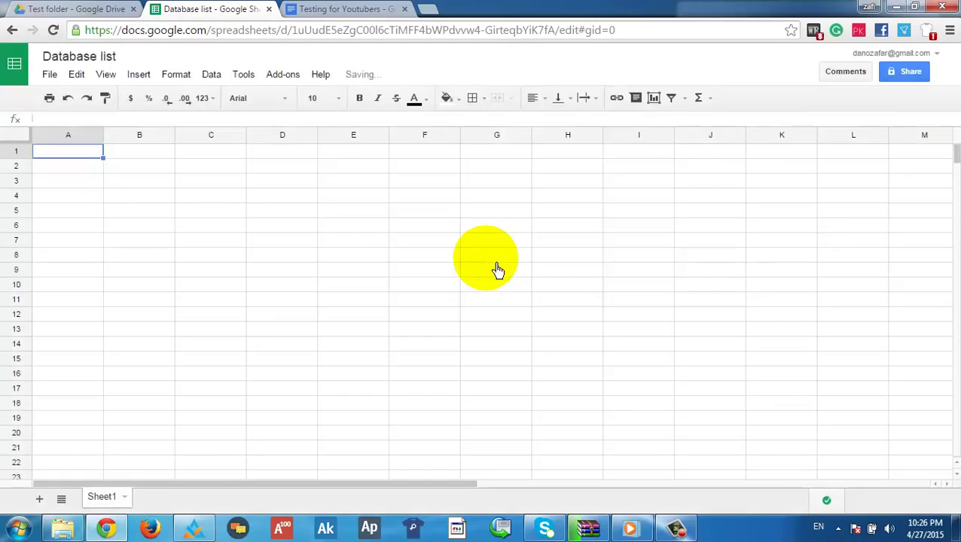
- Fill rows 3 and 4 with a first name each in column A and the roles "student" and "mentor" in column B
{"action": "left_click", "coordinate": [90, 181]}
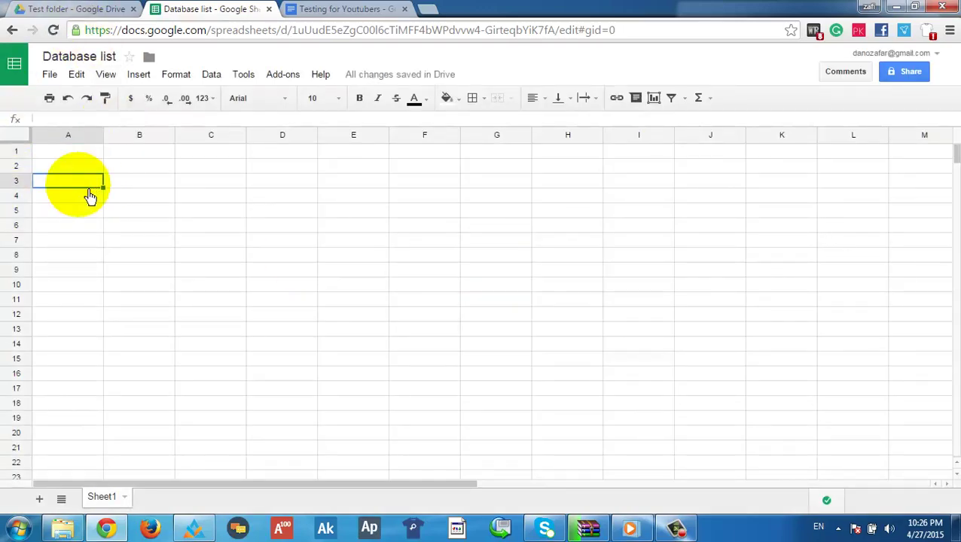
{"action": "type", "text": "John"}
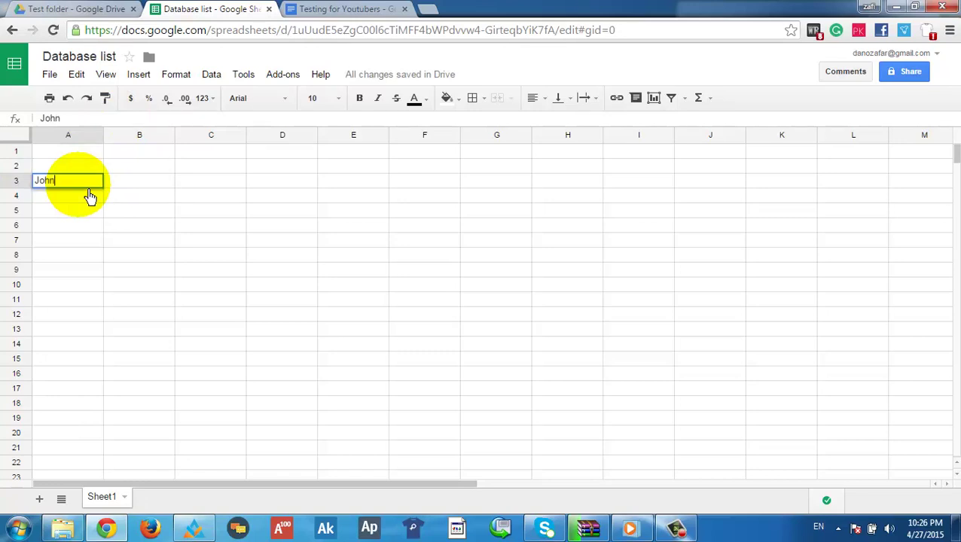
{"action": "key", "text": "Tab"}
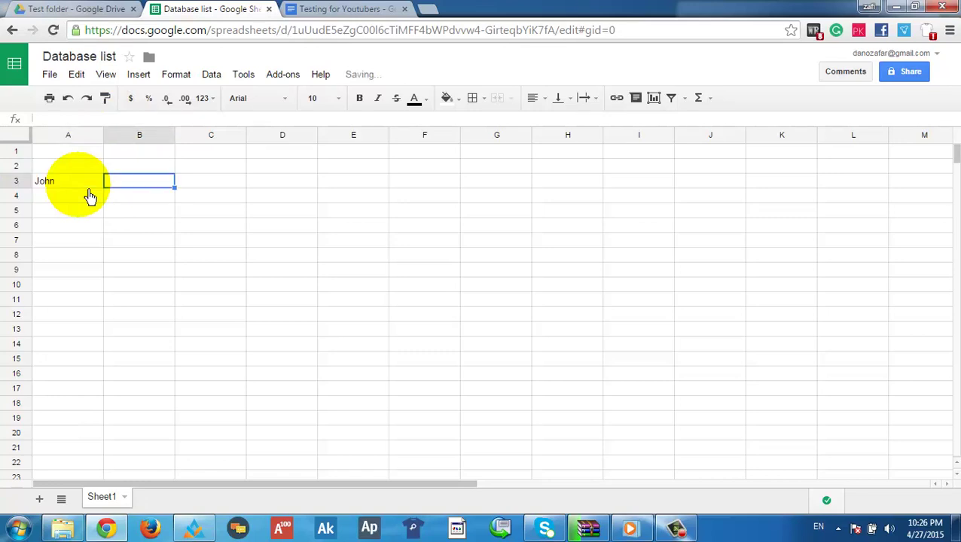
{"action": "type", "text": "student"}
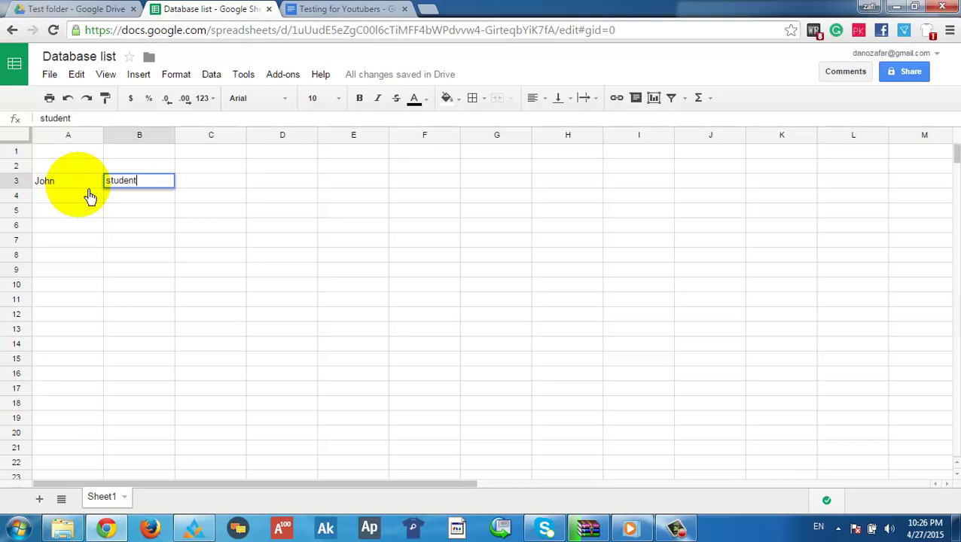
{"action": "key", "text": "Return"}
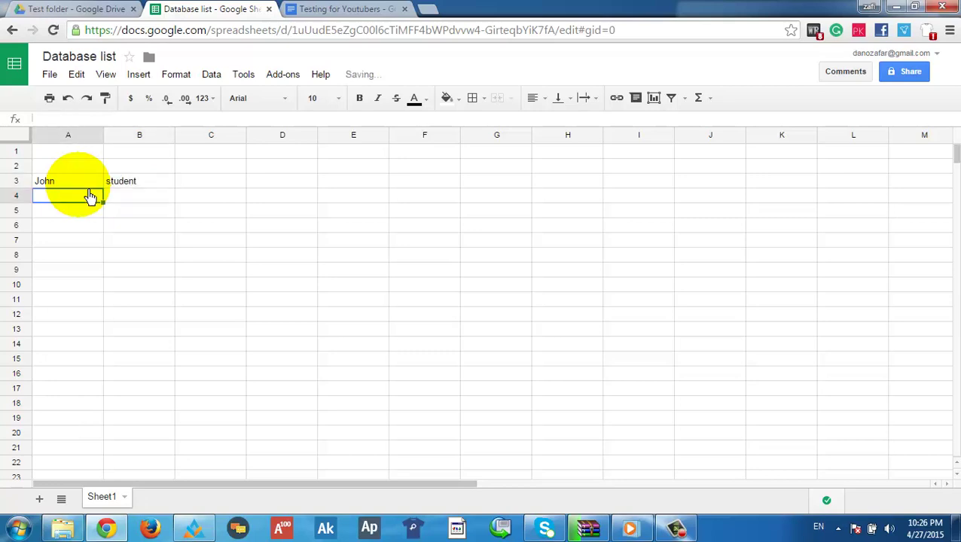
{"action": "type", "text": "Jay"}
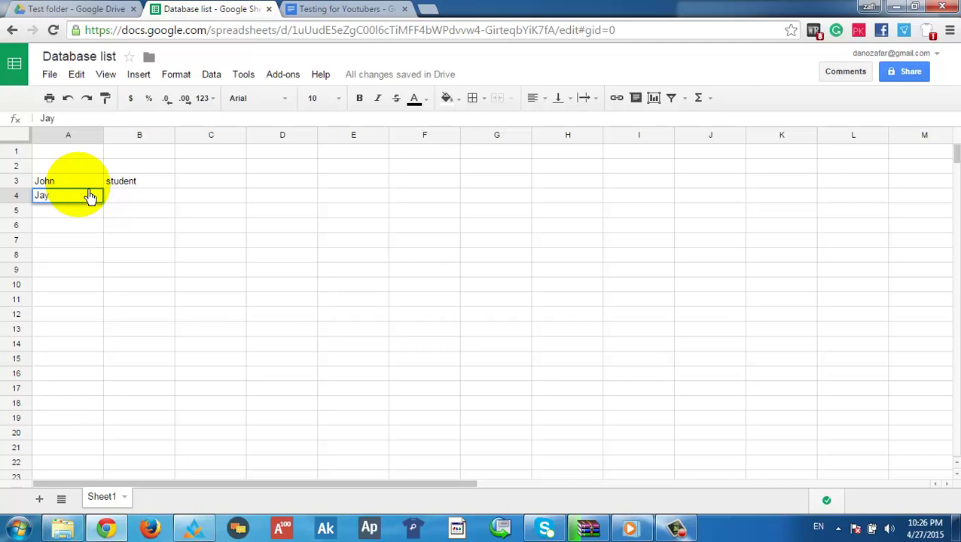
{"action": "key", "text": "Tab"}
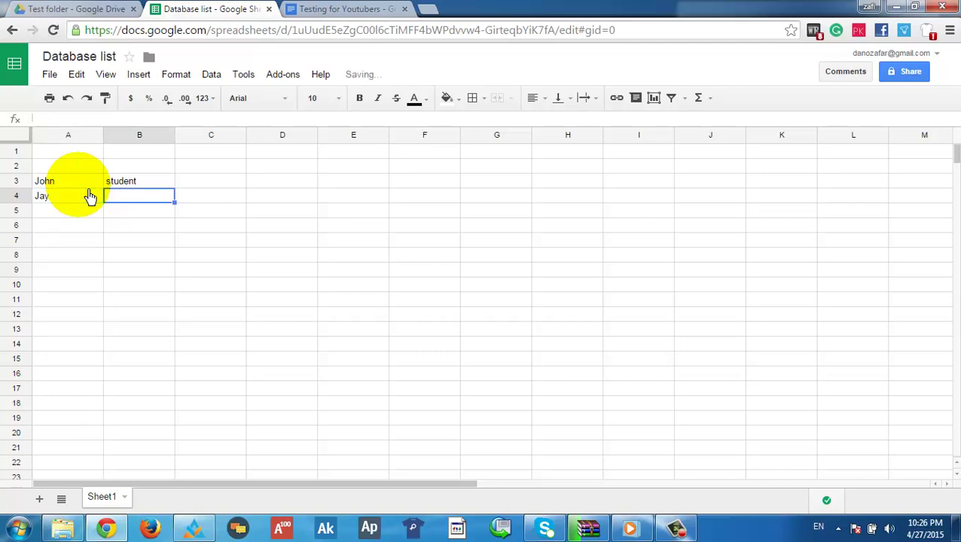
{"action": "type", "text": "mentor"}
{"action": "key", "text": "Return"}
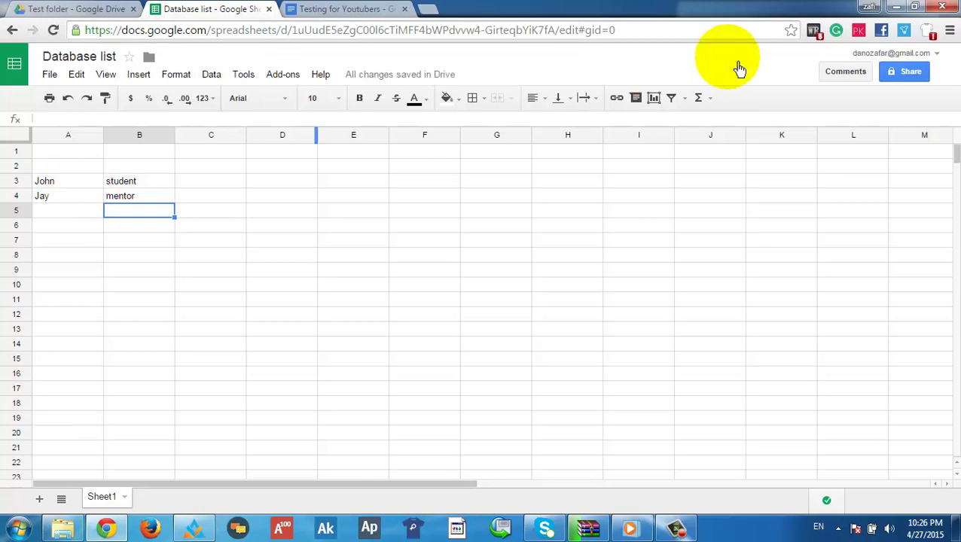
- Turn on link sharing for the spreadsheet, copy its shareable link and close the sharing settings
{"action": "left_click", "coordinate": [908, 71]}
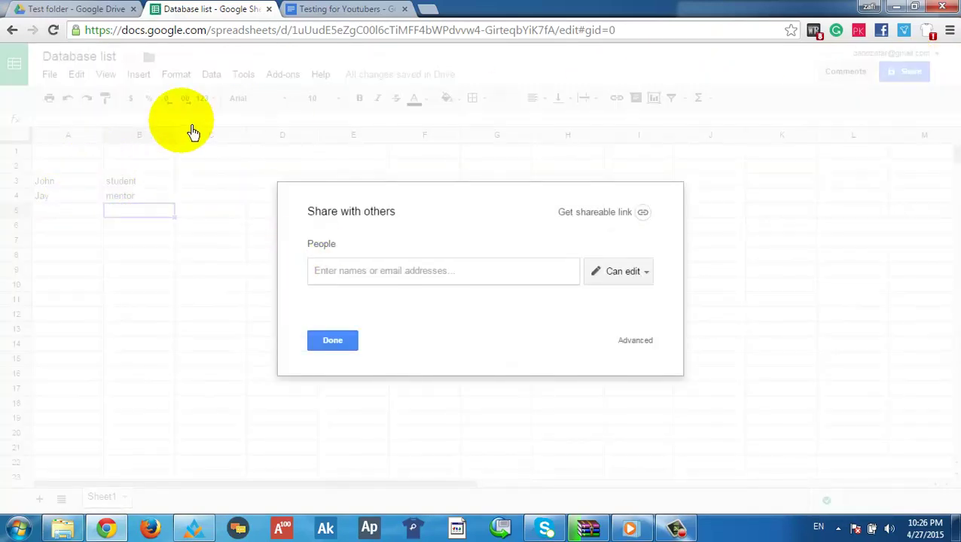
{"action": "left_click", "coordinate": [633, 272]}
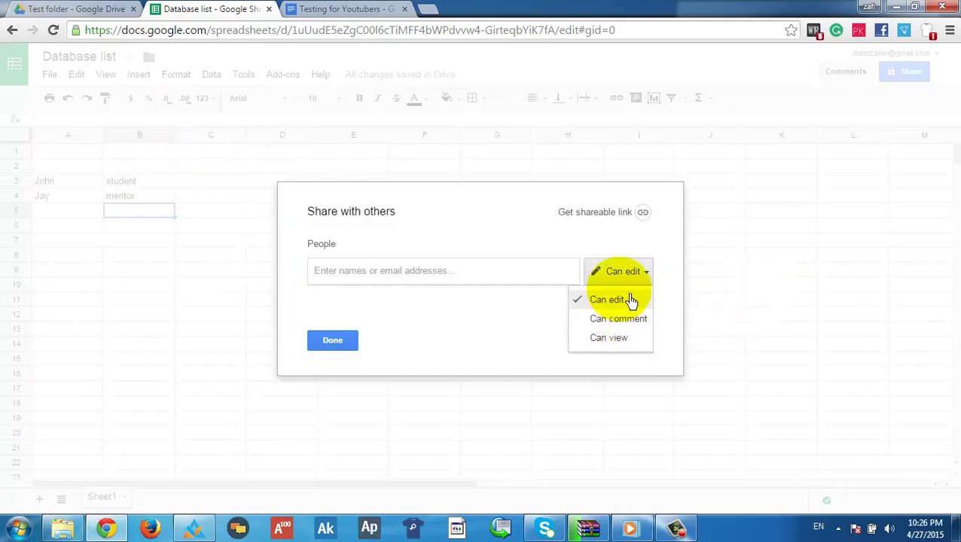
{"action": "left_click", "coordinate": [491, 314]}
{"action": "left_click", "coordinate": [592, 219]}
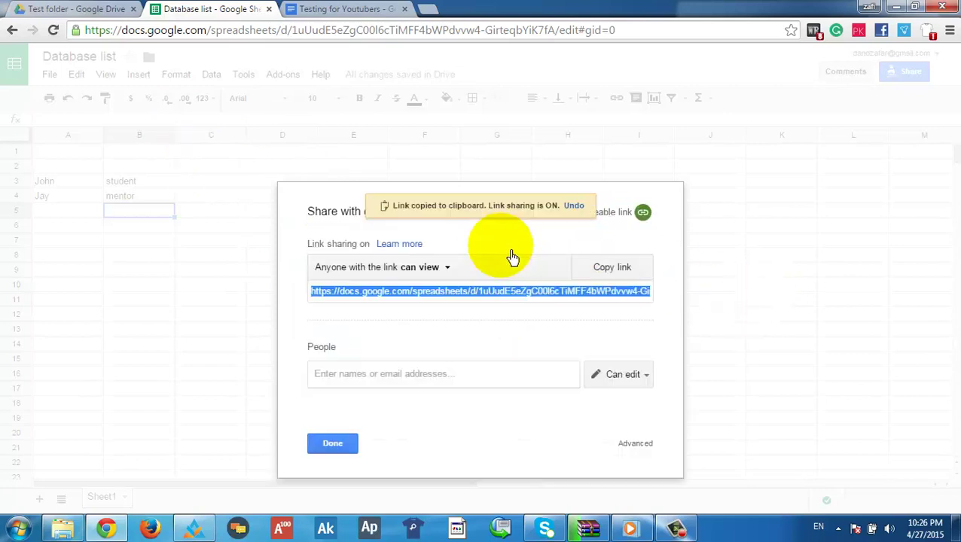
{"action": "left_click", "coordinate": [632, 265]}
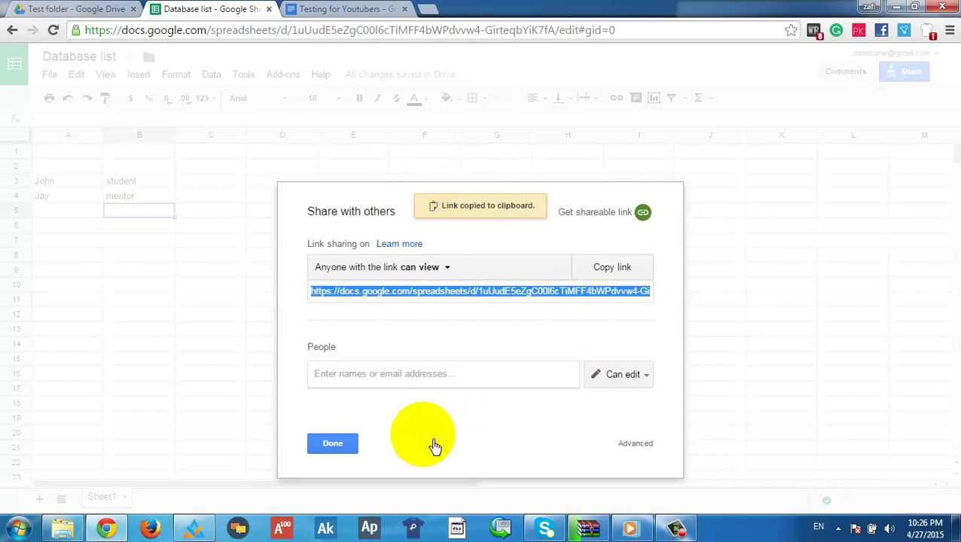
{"action": "left_click", "coordinate": [332, 443]}
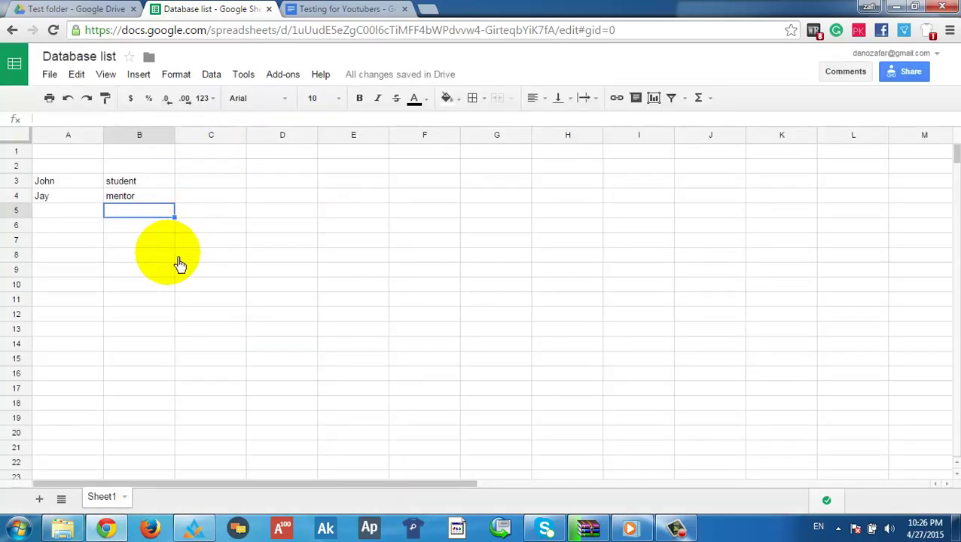
- Enter "come back" in cell C9 of the spreadsheet
{"action": "left_click", "coordinate": [233, 270]}
{"action": "type", "text": "back"}
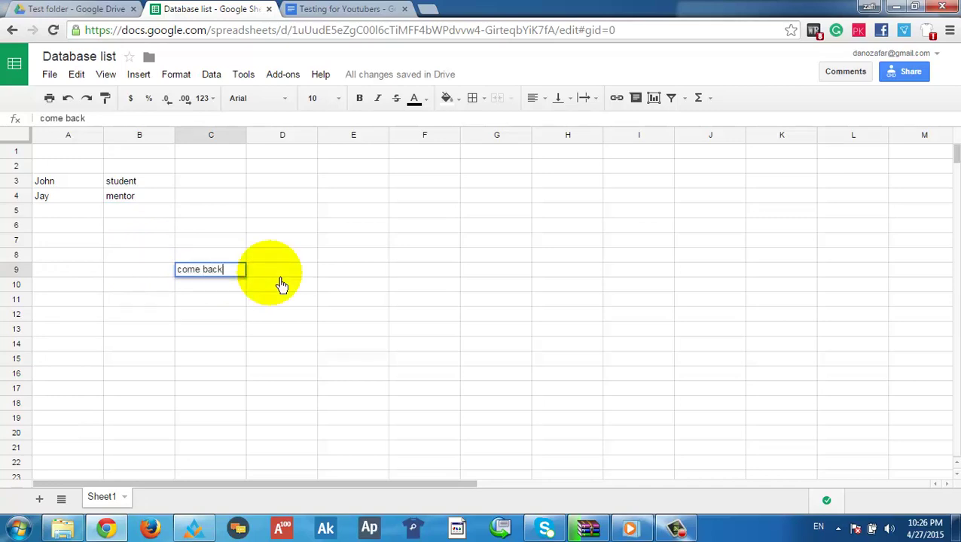
{"action": "type", "text": "ome back"}
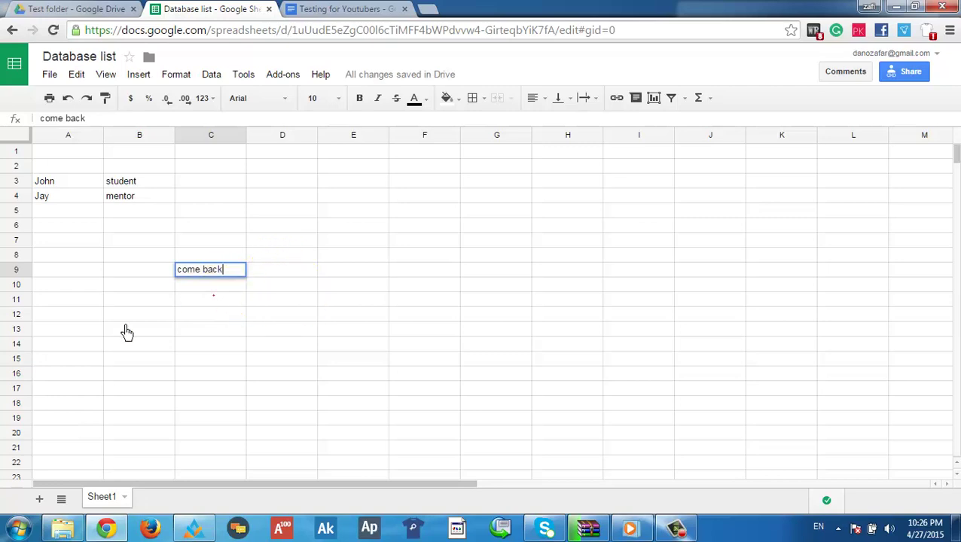
{"action": "key", "text": "Return"}
{"action": "left_click", "coordinate": [66, 297]}
{"action": "scroll", "coordinate": [230, 326], "scroll_direction": "down", "scroll_amount": 2}
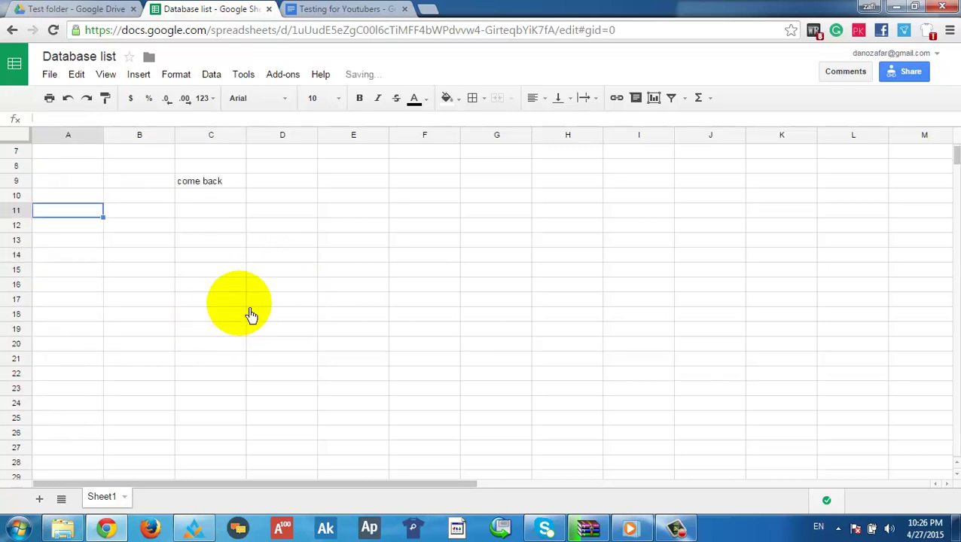
{"action": "scroll", "coordinate": [249, 317], "scroll_direction": "up", "scroll_amount": 2}
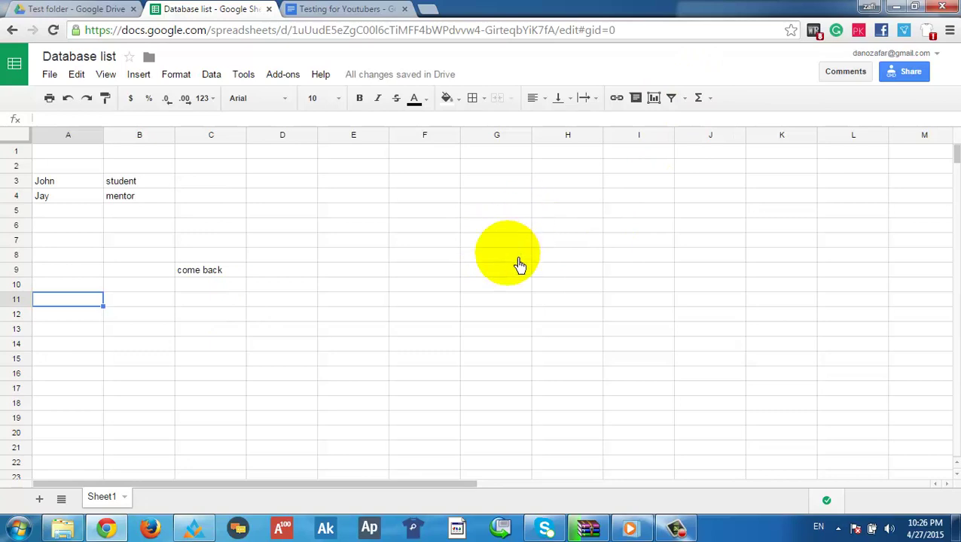
- In the Testing for Youtubers document, replace all the sample lines with "To do list:" and undo the replacement
{"action": "left_click", "coordinate": [350, 8]}
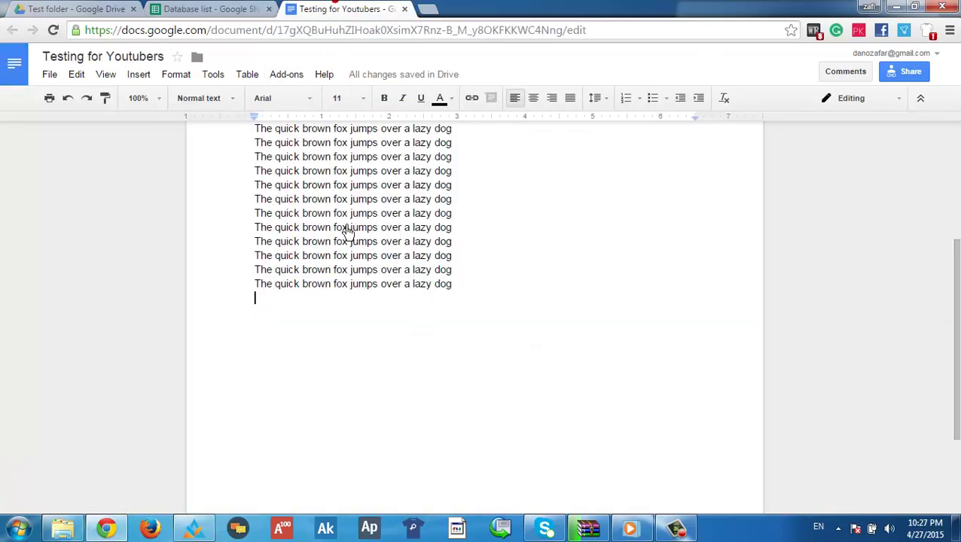
{"action": "left_click_drag", "start_coordinate": [369, 269], "coordinate": [332, 30]}
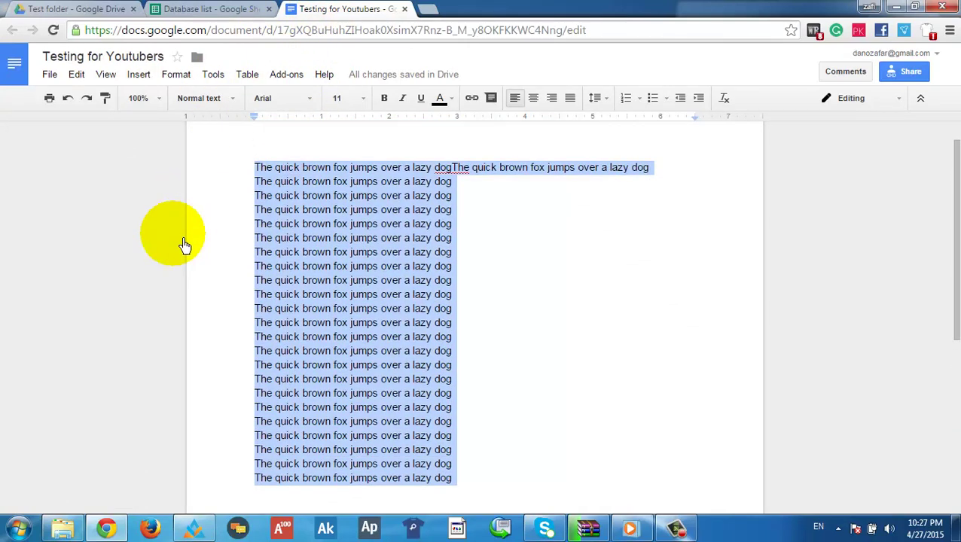
{"action": "type", "text": "To do list:"}
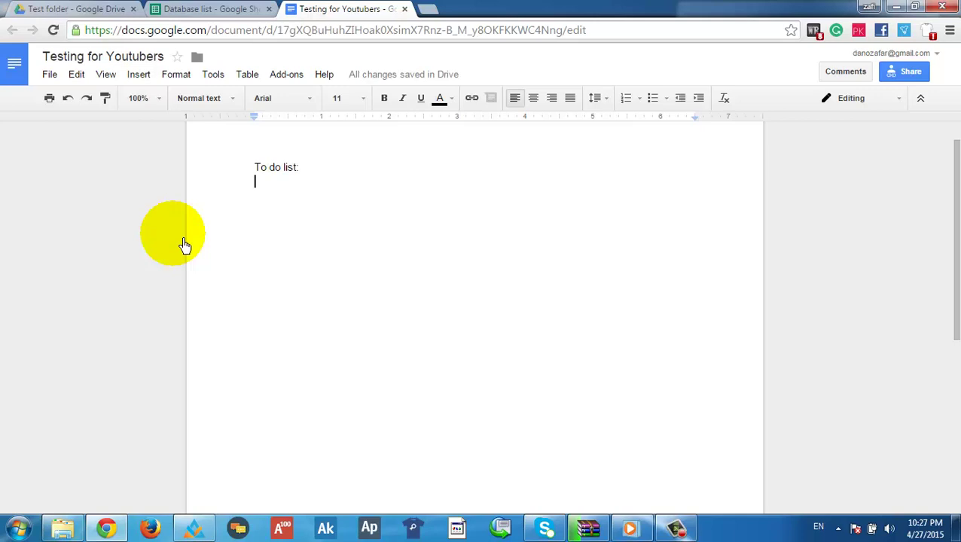
{"action": "key", "text": "BackSpace"}
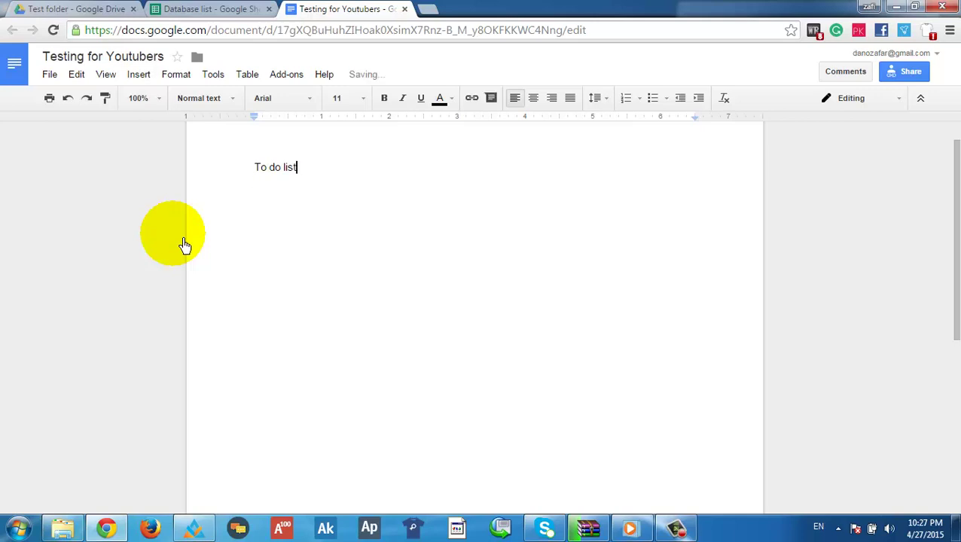
{"action": "key", "text": "ctrl+z"}
{"action": "key", "text": "Right"}
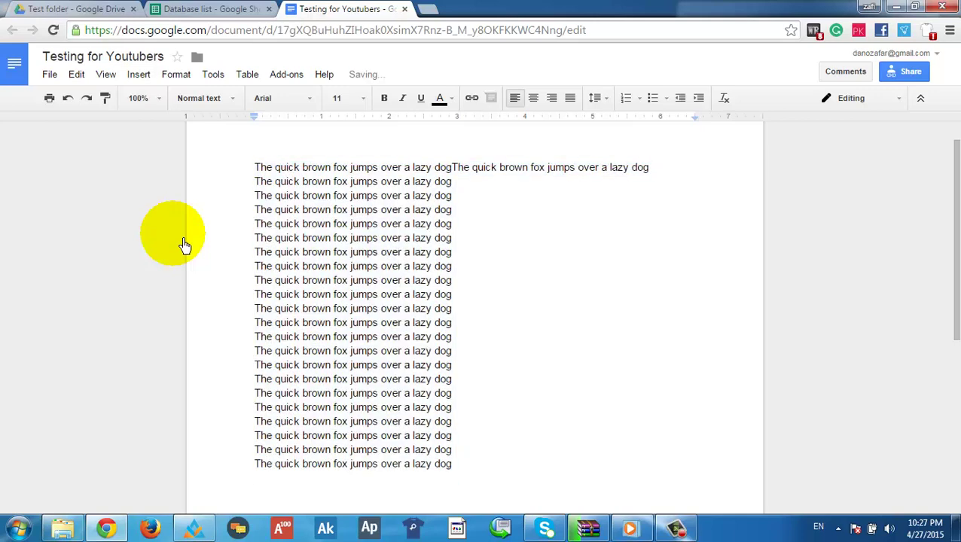
- Colour the first seven lines of the document's text red
{"action": "left_click", "coordinate": [470, 240]}
{"action": "scroll", "coordinate": [488, 262], "scroll_direction": "down", "scroll_amount": 1}
{"action": "left_click", "coordinate": [465, 284]}
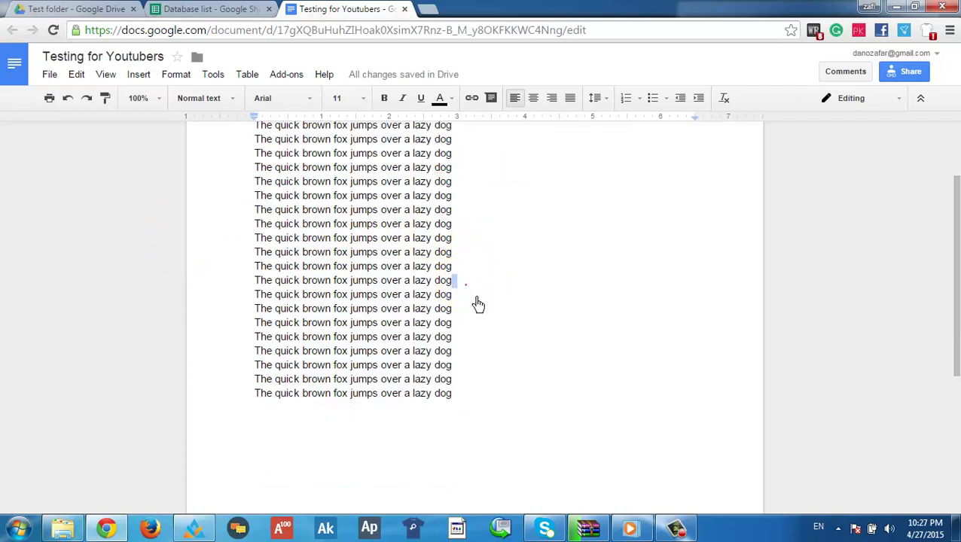
{"action": "scroll", "coordinate": [478, 303], "scroll_direction": "up", "scroll_amount": 2}
{"action": "left_click_drag", "start_coordinate": [470, 288], "coordinate": [439, 132]}
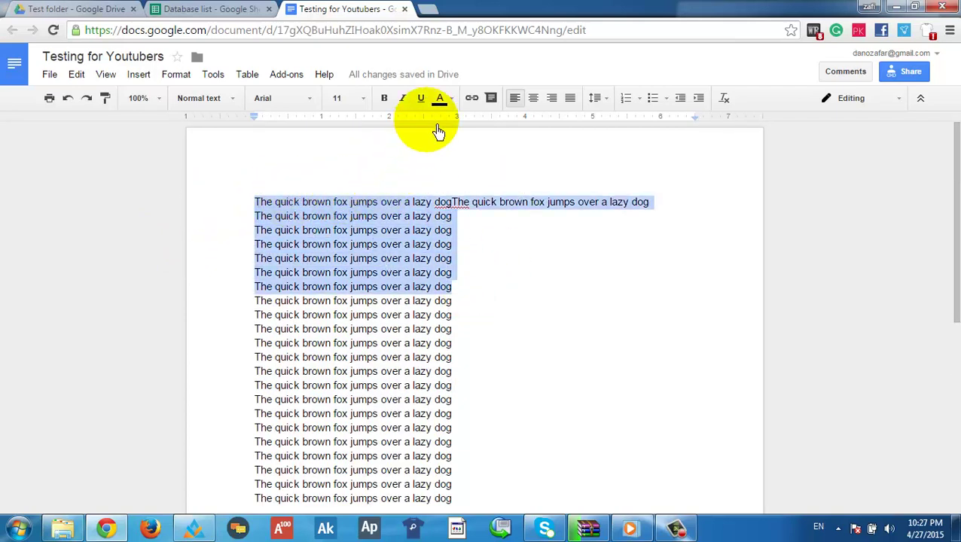
{"action": "left_click", "coordinate": [440, 99]}
{"action": "left_click", "coordinate": [460, 169]}
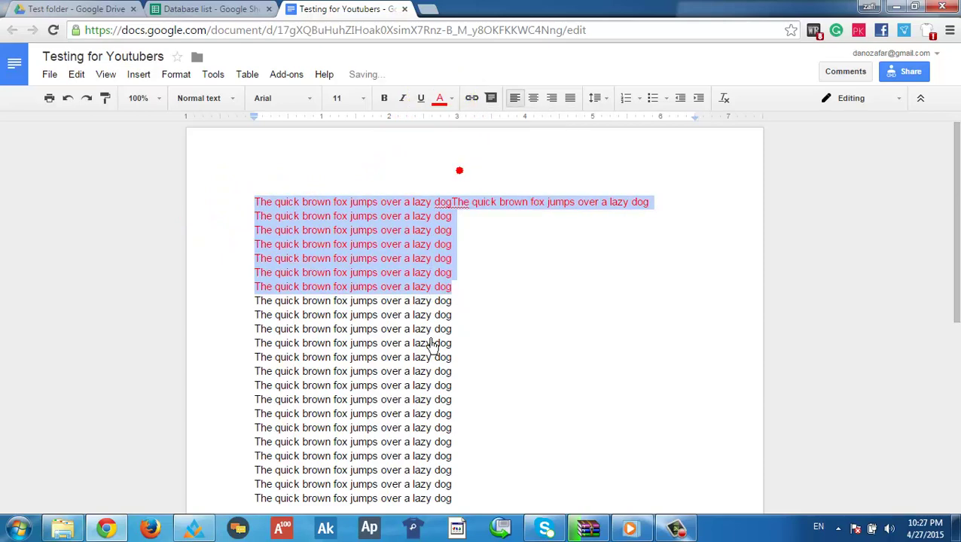
{"action": "left_click", "coordinate": [432, 347]}
- Colour three of the black sample lines in the middle of the document dark green
{"action": "scroll", "coordinate": [445, 324], "scroll_direction": "down", "scroll_amount": 1}
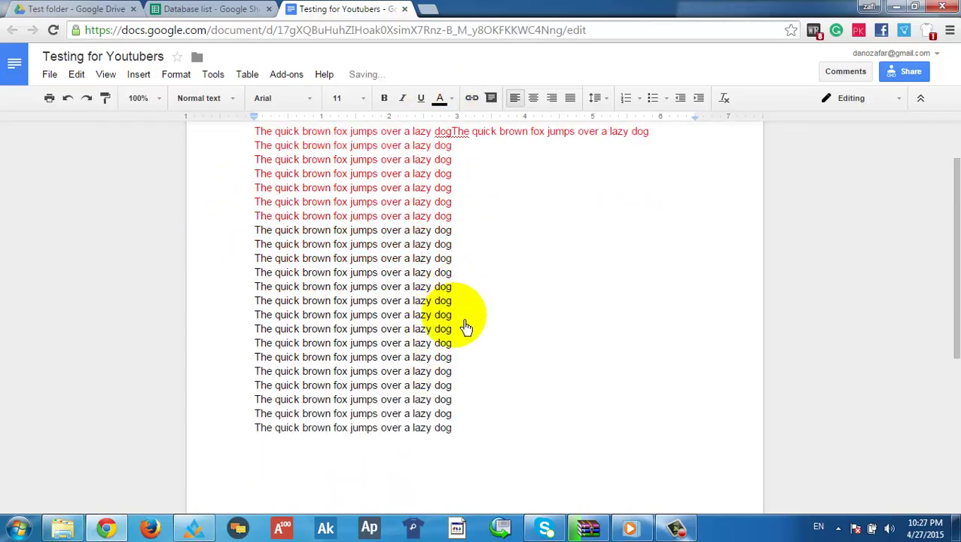
{"action": "left_click", "coordinate": [454, 315]}
{"action": "left_click_drag", "start_coordinate": [455, 317], "coordinate": [476, 306]}
{"action": "left_click", "coordinate": [461, 329]}
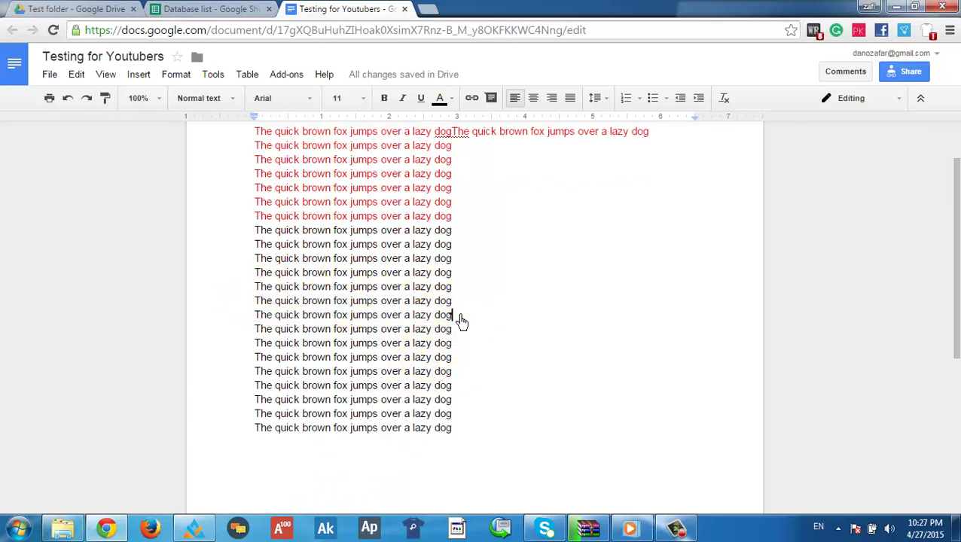
{"action": "triple_click", "coordinate": [458, 317]}
{"action": "left_click_drag", "start_coordinate": [455, 318], "coordinate": [259, 290]}
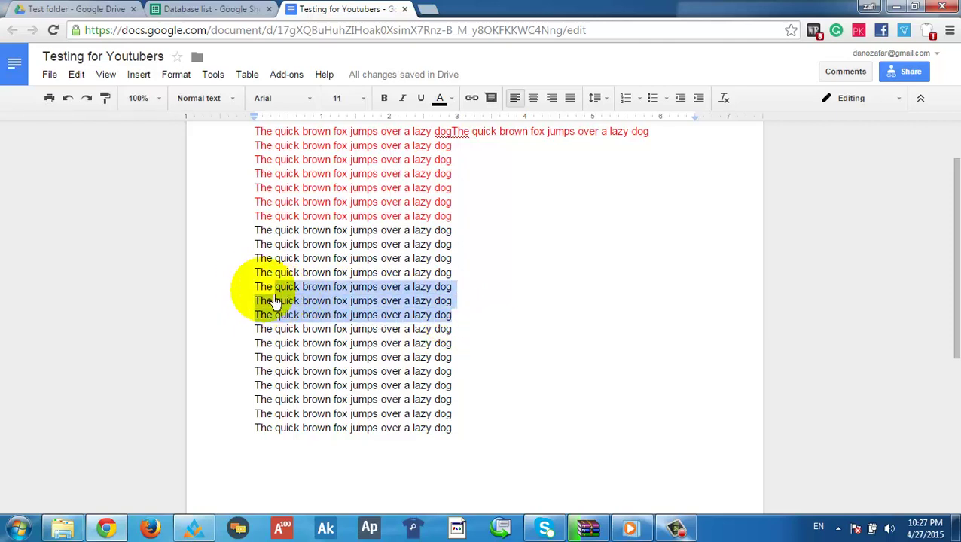
{"action": "left_click", "coordinate": [456, 102]}
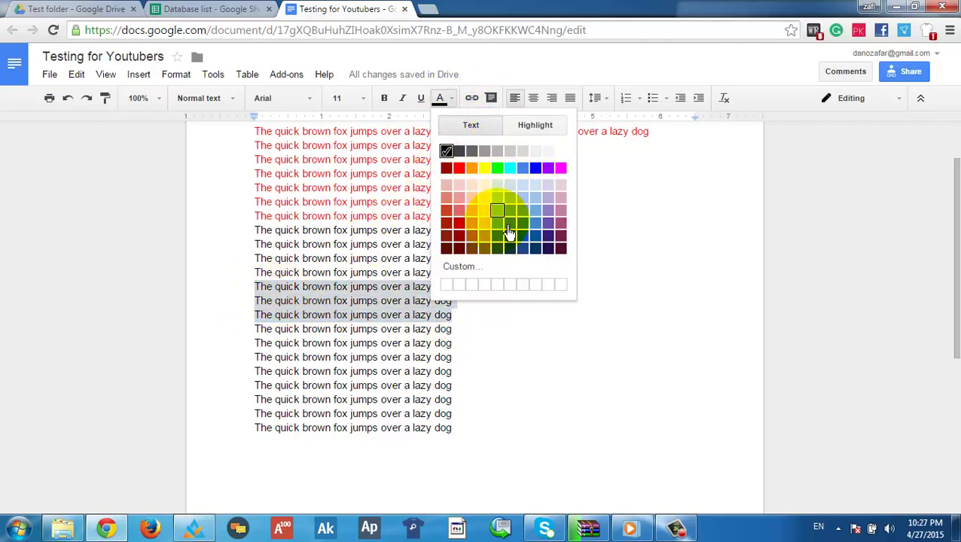
{"action": "left_click", "coordinate": [507, 239]}
{"action": "left_click", "coordinate": [474, 345]}
{"action": "left_click", "coordinate": [385, 301]}
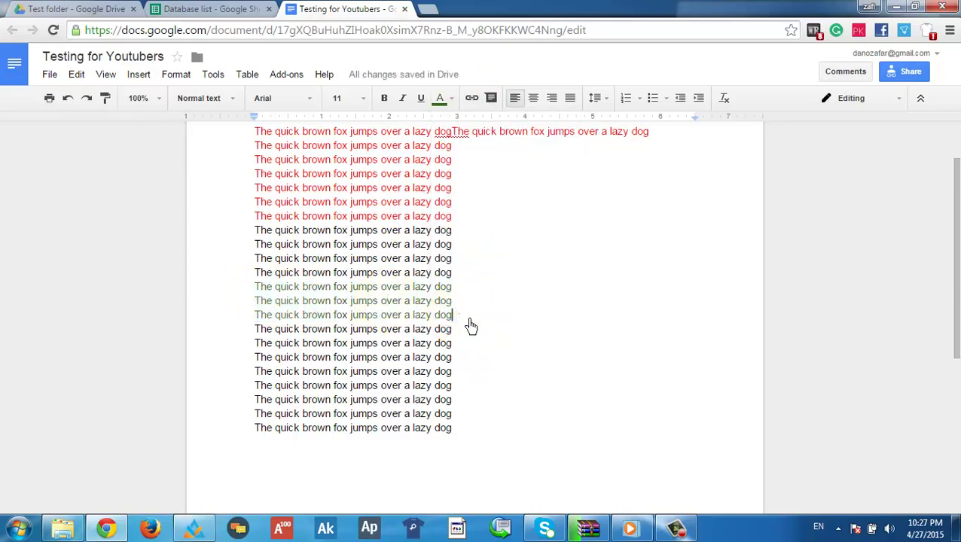
{"action": "left_click_drag", "start_coordinate": [471, 325], "coordinate": [279, 307]}
{"action": "left_click", "coordinate": [389, 272]}
{"action": "left_click_drag", "start_coordinate": [271, 243], "coordinate": [493, 423]}
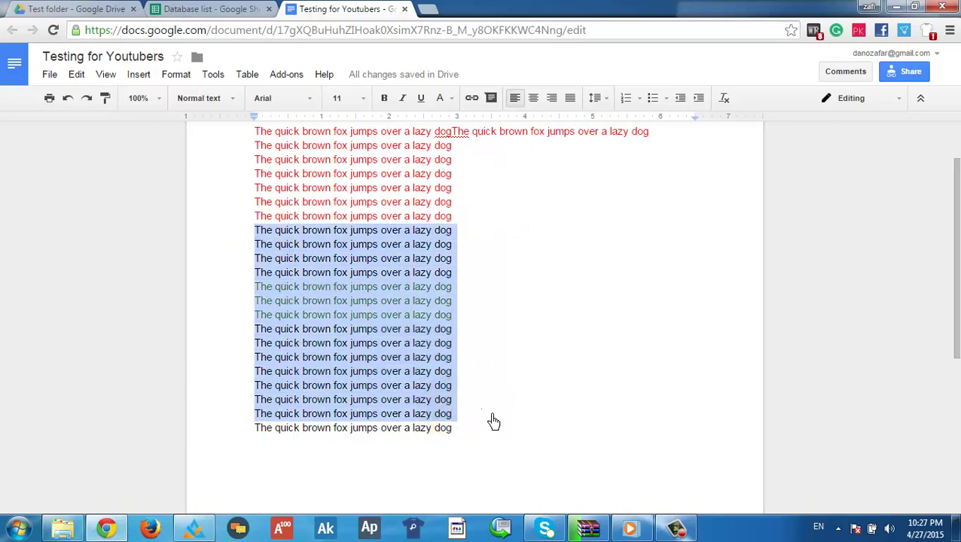
{"action": "left_click", "coordinate": [480, 407]}
{"action": "left_click_drag", "start_coordinate": [464, 312], "coordinate": [283, 305]}
{"action": "left_click", "coordinate": [476, 349]}
{"action": "left_click", "coordinate": [472, 317]}
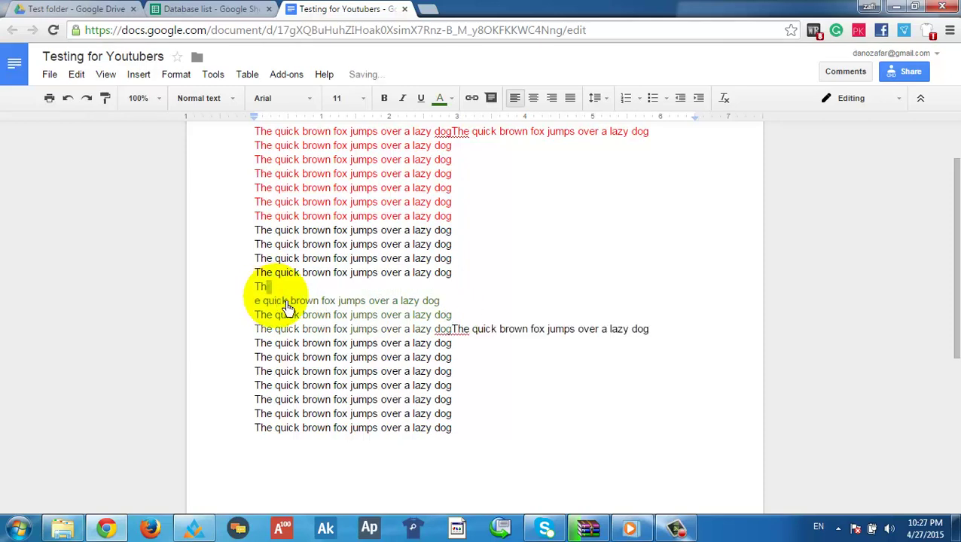
{"action": "left_click", "coordinate": [482, 320]}
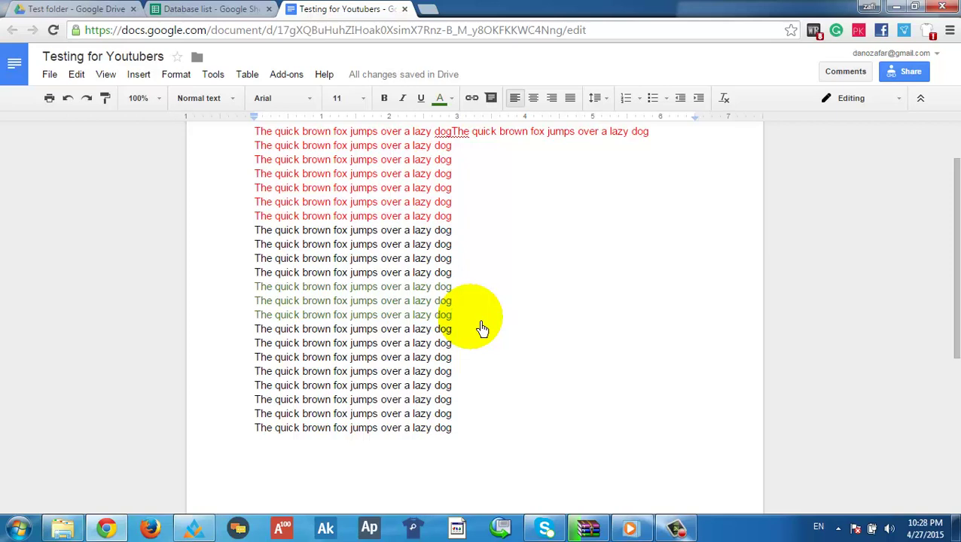
- Recolour the three green lines in the middle of the document red
{"action": "left_click_drag", "start_coordinate": [482, 329], "coordinate": [256, 286]}
{"action": "left_click", "coordinate": [445, 99]}
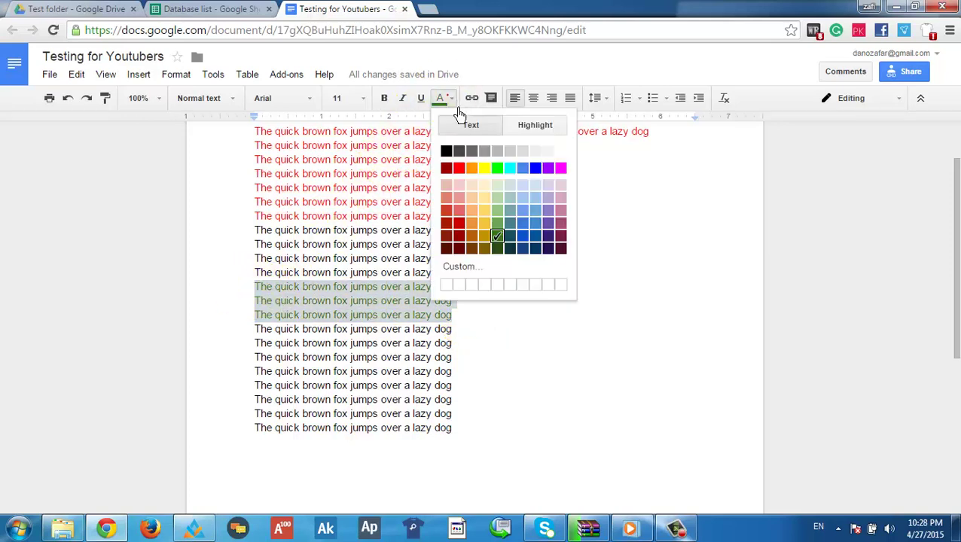
{"action": "left_click", "coordinate": [458, 168]}
{"action": "left_click", "coordinate": [466, 358]}
{"action": "scroll", "coordinate": [468, 364], "scroll_direction": "down", "scroll_amount": 2}
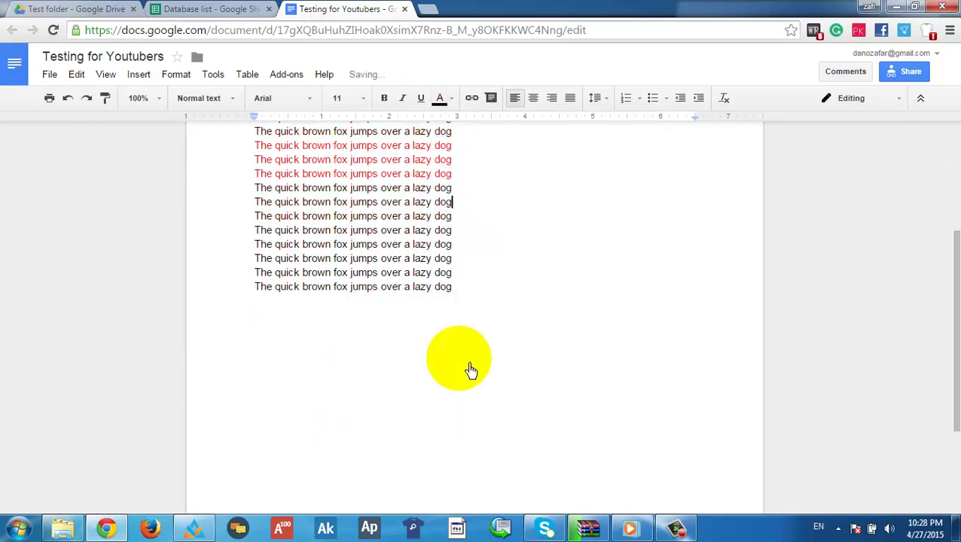
{"action": "scroll", "coordinate": [468, 364], "scroll_direction": "up", "scroll_amount": 3}
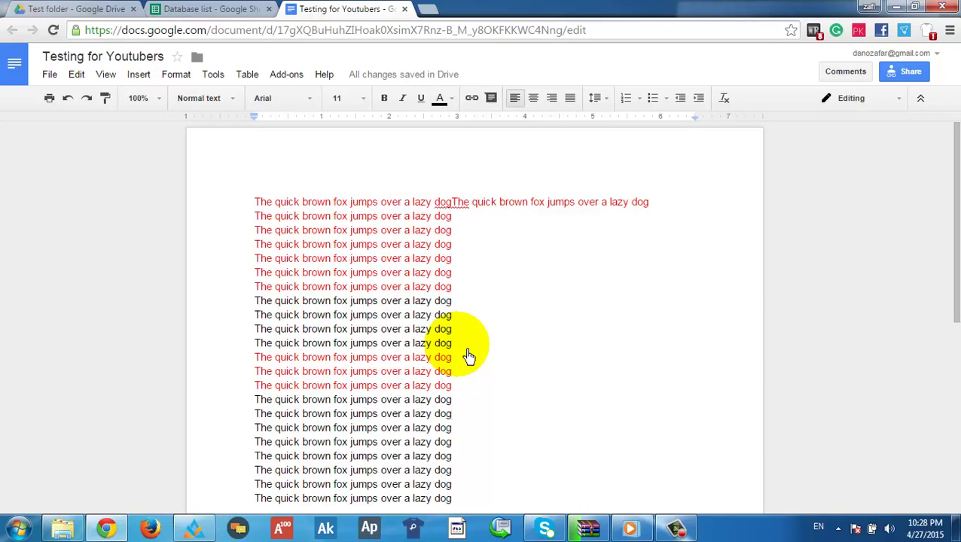
{"action": "scroll", "coordinate": [468, 354], "scroll_direction": "down", "scroll_amount": 2}
{"action": "scroll", "coordinate": [461, 384], "scroll_direction": "up", "scroll_amount": 2}
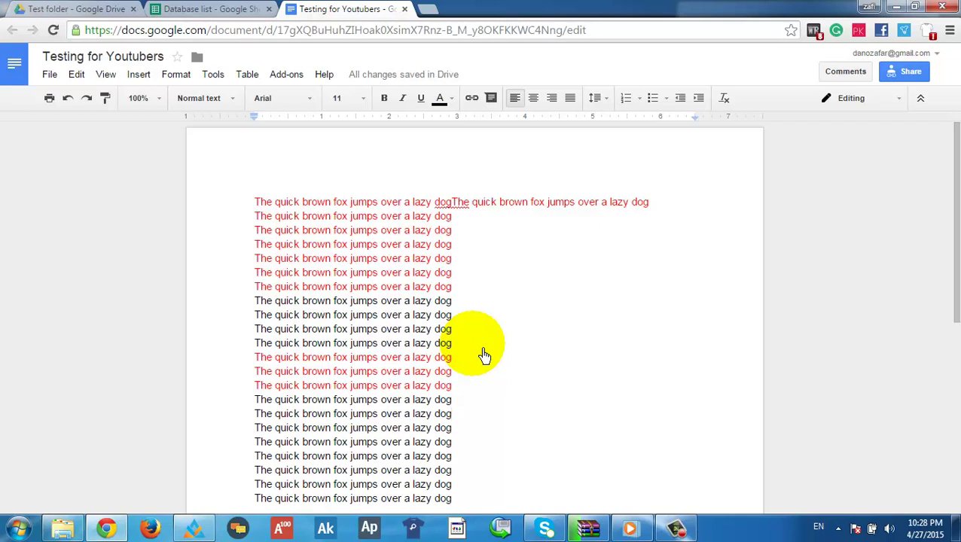
- Browse the add-ons available for the document, including Translate and ProWritingAid, and close the add-ons catalogue
{"action": "left_click", "coordinate": [285, 76]}
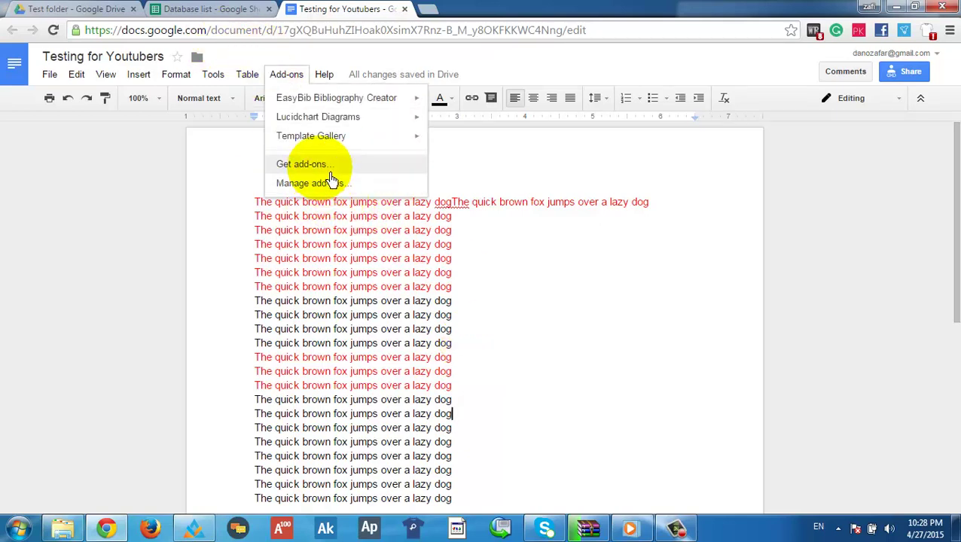
{"action": "left_click", "coordinate": [333, 186]}
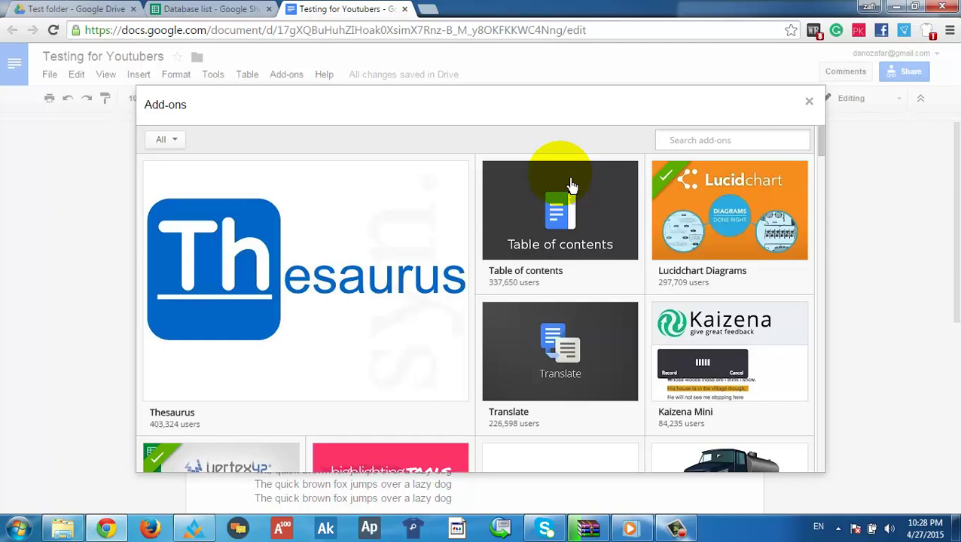
{"action": "left_click", "coordinate": [739, 140]}
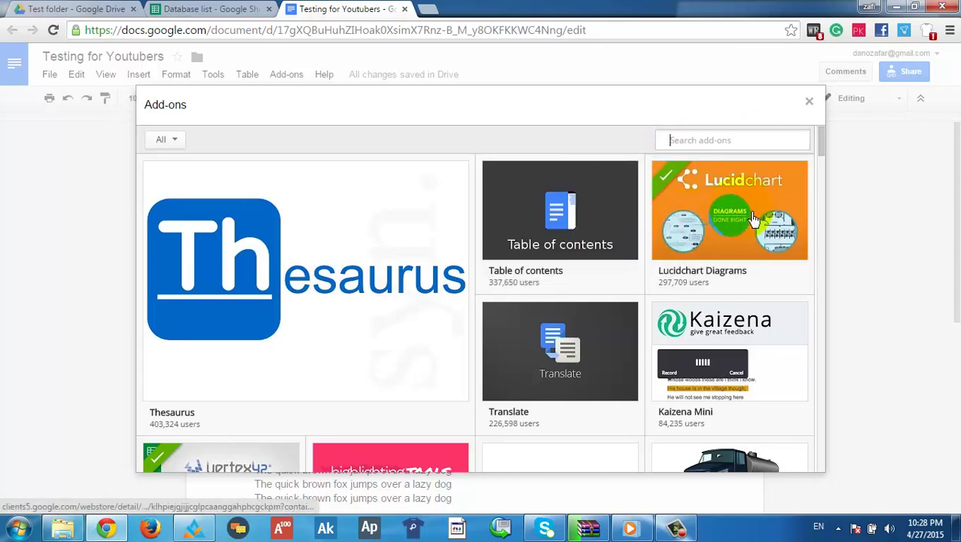
{"action": "scroll", "coordinate": [635, 347], "scroll_direction": "down", "scroll_amount": 1}
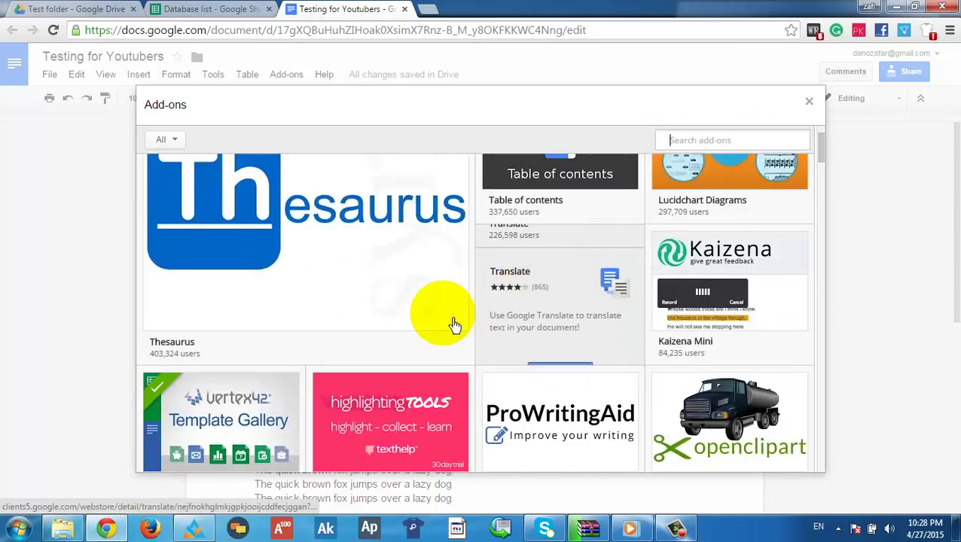
{"action": "mouse_move", "coordinate": [581, 296]}
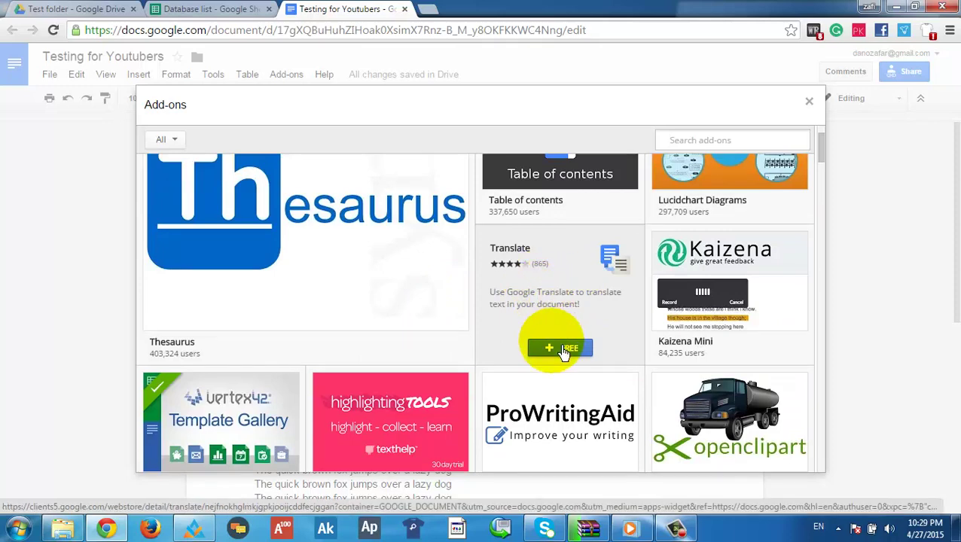
{"action": "scroll", "coordinate": [566, 350], "scroll_direction": "down", "scroll_amount": 1}
{"action": "mouse_move", "coordinate": [568, 354]}
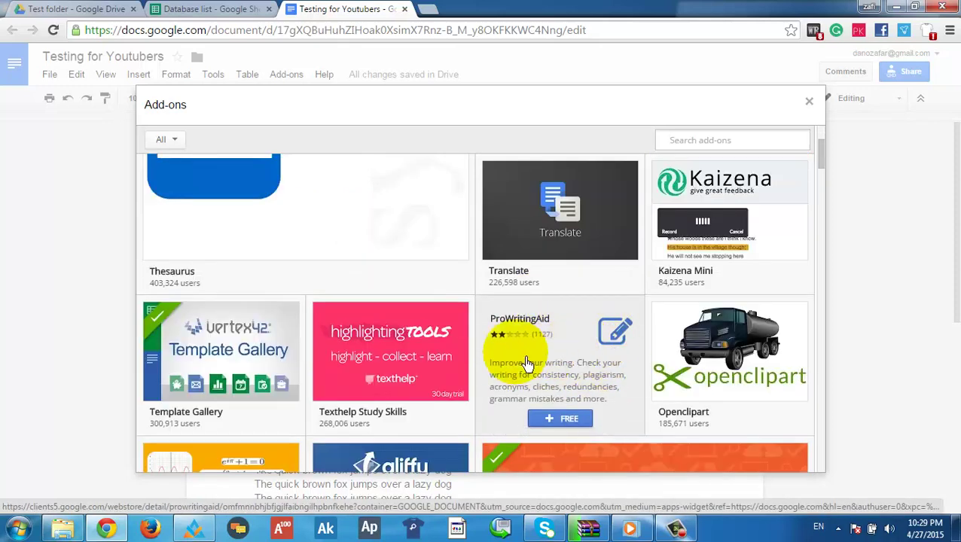
{"action": "scroll", "coordinate": [339, 369], "scroll_direction": "down", "scroll_amount": 2}
{"action": "scroll", "coordinate": [348, 352], "scroll_direction": "down", "scroll_amount": 10}
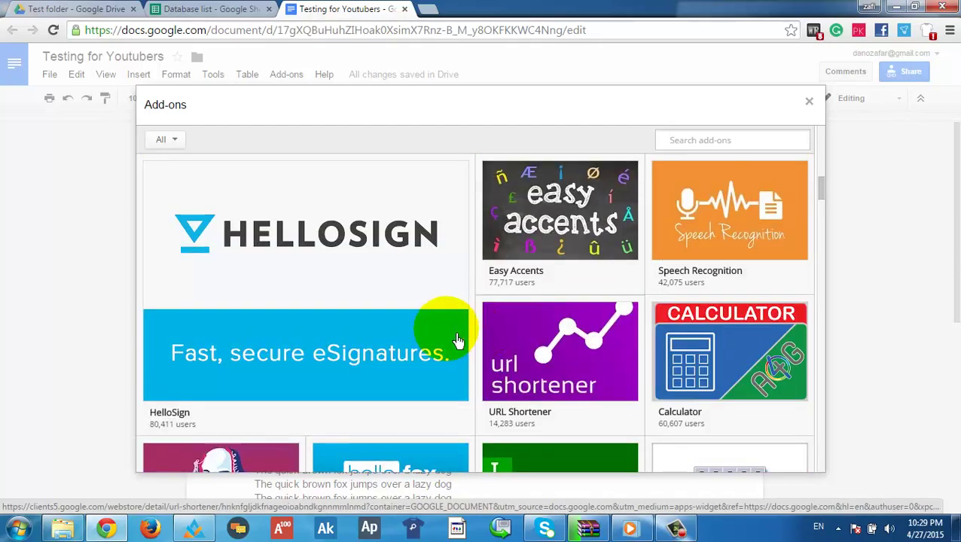
{"action": "scroll", "coordinate": [585, 338], "scroll_direction": "down", "scroll_amount": 4}
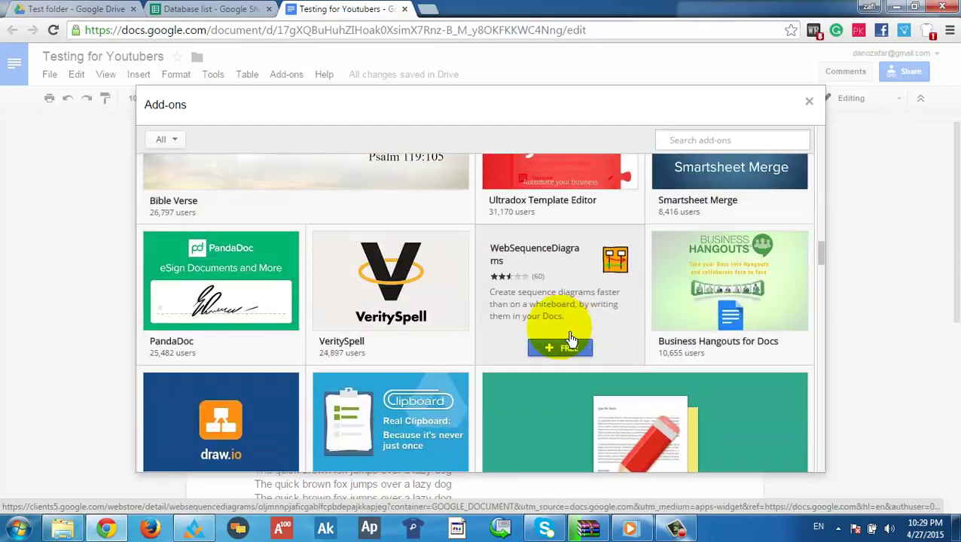
{"action": "scroll", "coordinate": [660, 294], "scroll_direction": "down", "scroll_amount": 3}
{"action": "scroll", "coordinate": [488, 360], "scroll_direction": "down", "scroll_amount": 8}
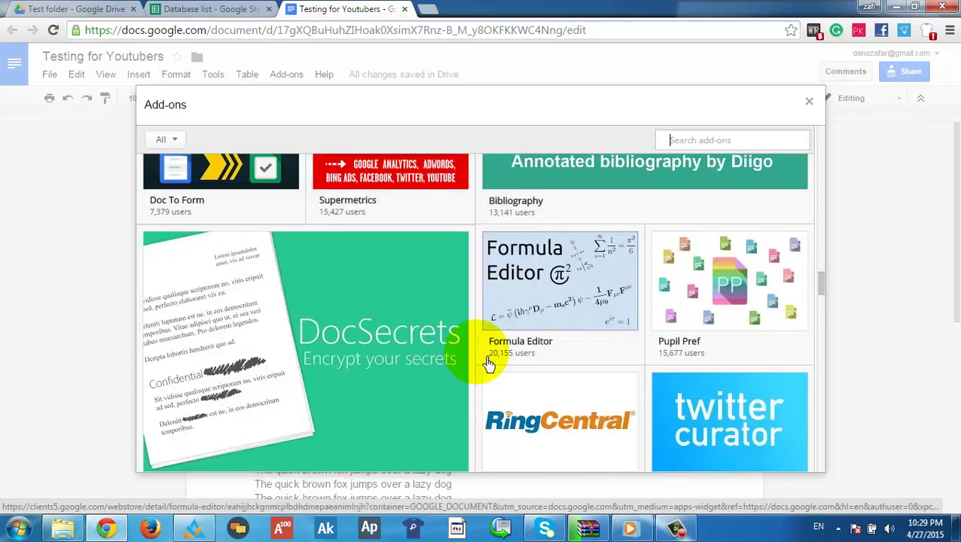
{"action": "scroll", "coordinate": [567, 338], "scroll_direction": "down", "scroll_amount": 2}
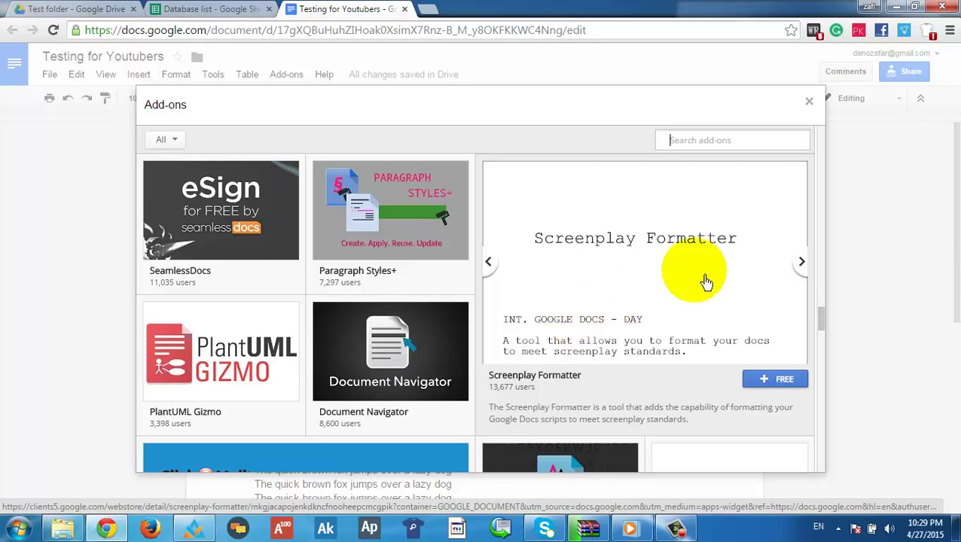
{"action": "left_click", "coordinate": [809, 100]}
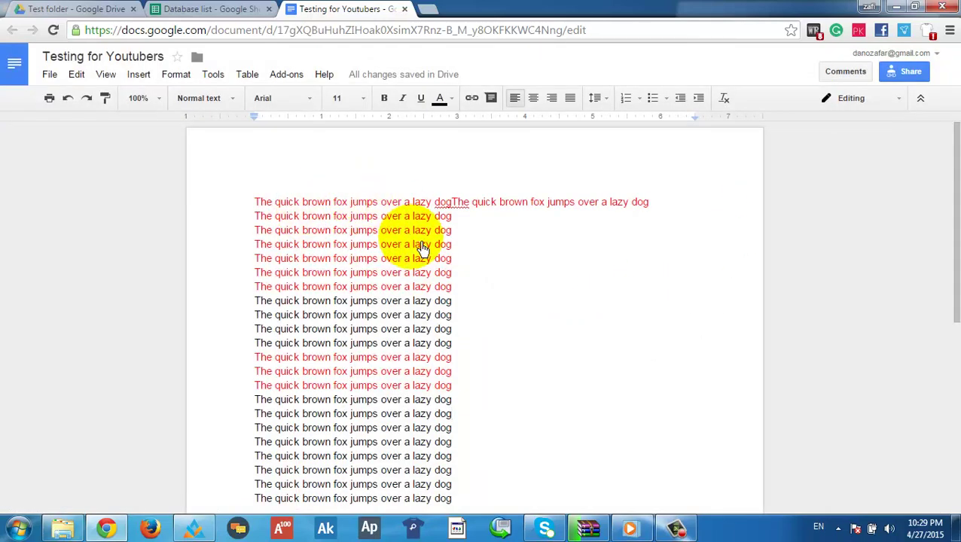
- Delete the first eight lines of the document's text
{"action": "scroll", "coordinate": [428, 301], "scroll_direction": "down", "scroll_amount": 3}
{"action": "scroll", "coordinate": [433, 313], "scroll_direction": "up", "scroll_amount": 1}
{"action": "scroll", "coordinate": [474, 318], "scroll_direction": "down", "scroll_amount": 1}
{"action": "scroll", "coordinate": [477, 320], "scroll_direction": "up", "scroll_amount": 4}
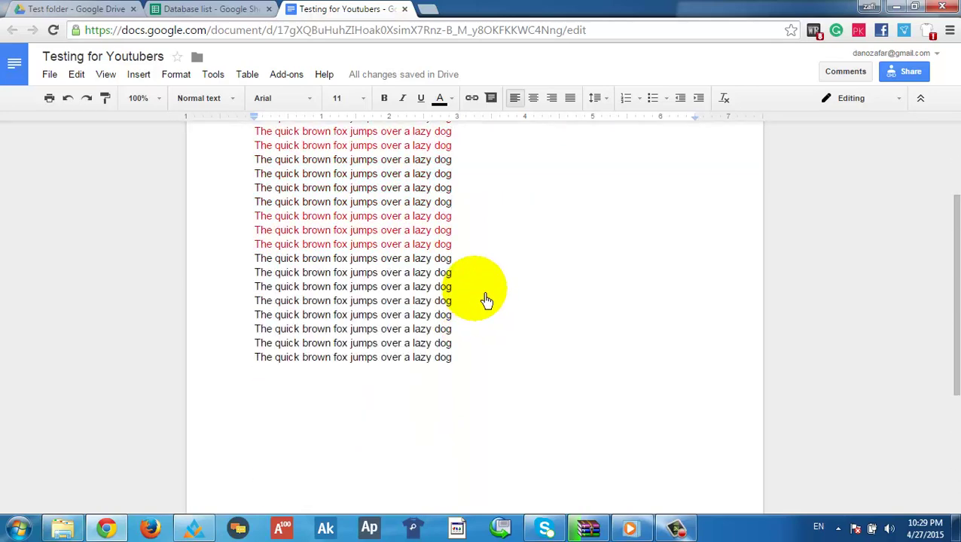
{"action": "left_click_drag", "start_coordinate": [485, 301], "coordinate": [241, 208]}
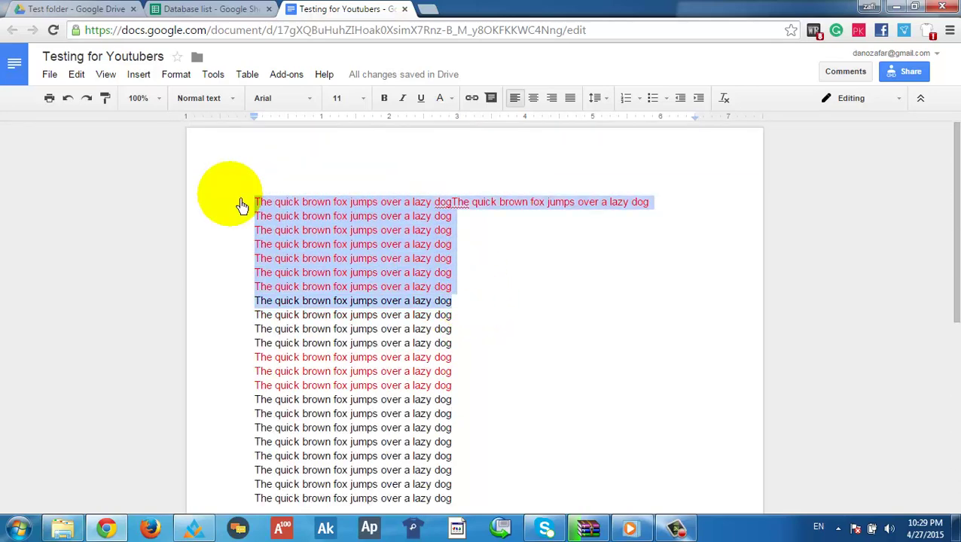
{"action": "key", "text": "BackSpace"}
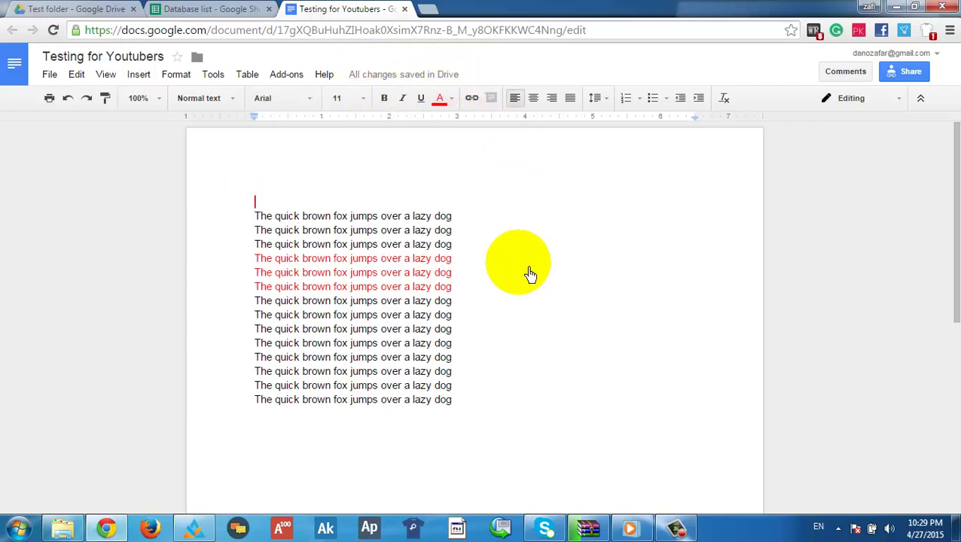
- Enter "a" on a line of its own below the document's last sample line
{"action": "left_click_drag", "start_coordinate": [516, 277], "coordinate": [487, 430]}
{"action": "left_click", "coordinate": [472, 429]}
{"action": "left_click", "coordinate": [475, 431]}
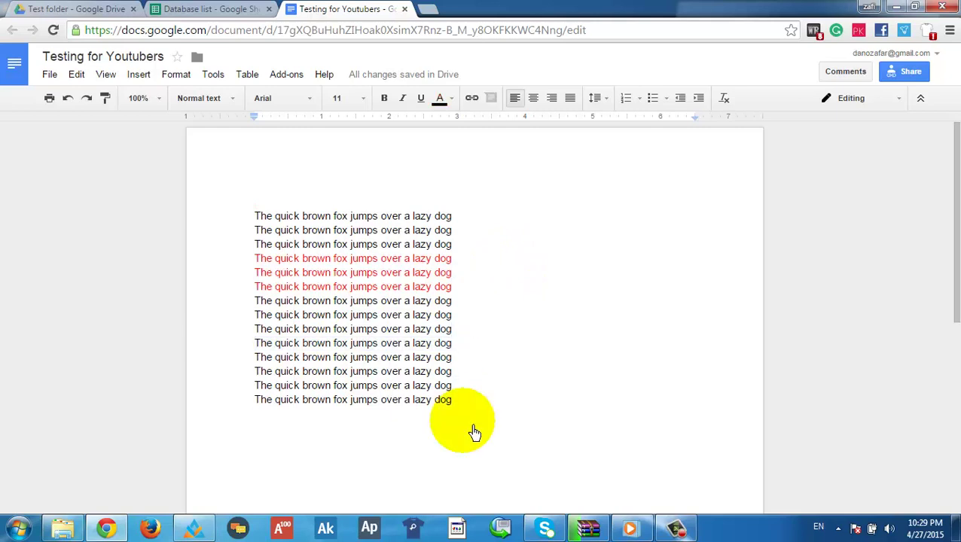
{"action": "type", "text": "a"}
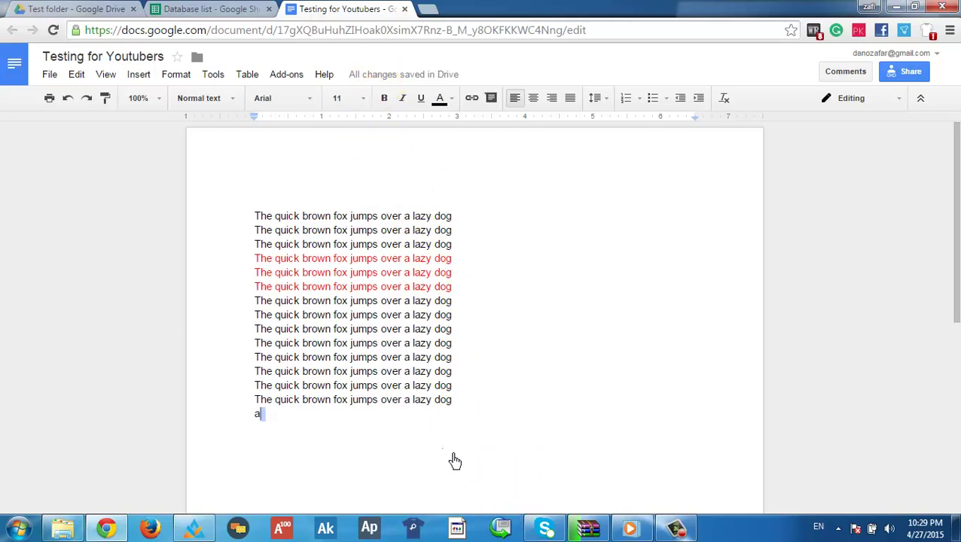
{"action": "left_click", "coordinate": [427, 453]}
{"action": "left_click", "coordinate": [427, 454]}
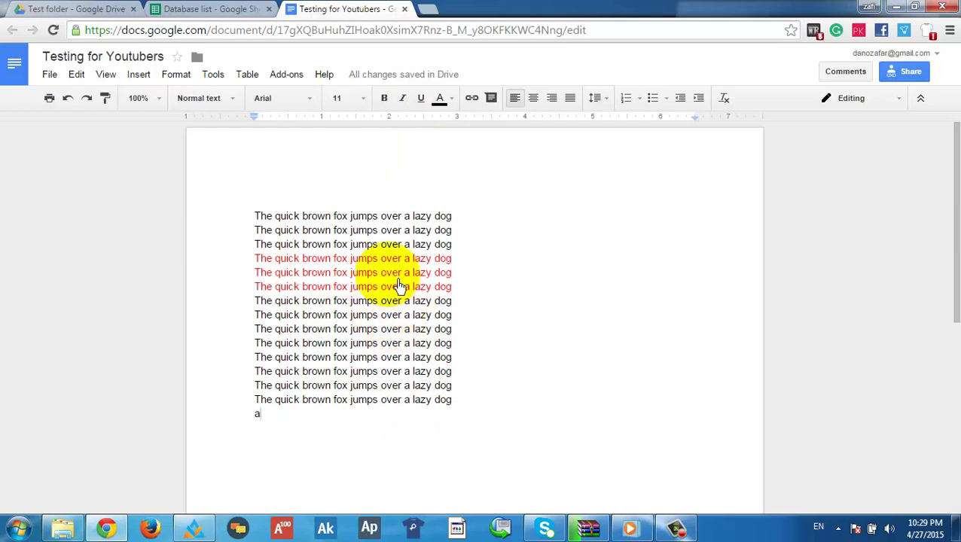
- Reopen the add-ons catalogue, close it again and return to the end of the document's text
{"action": "left_click", "coordinate": [286, 74]}
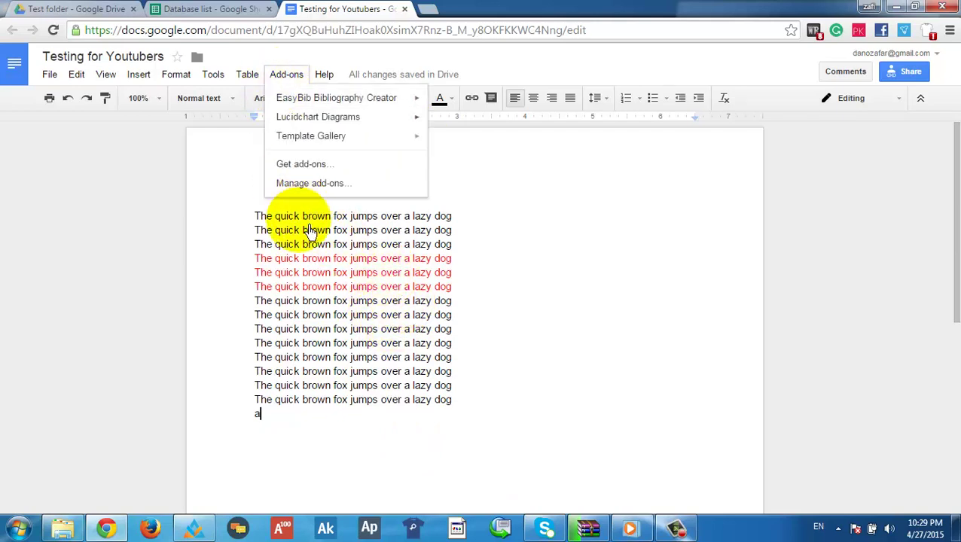
{"action": "left_click", "coordinate": [316, 163]}
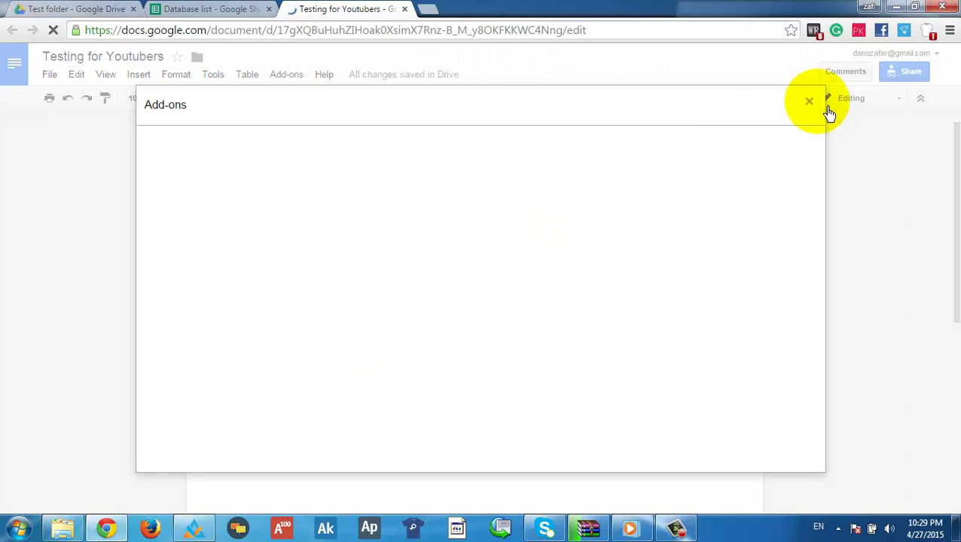
{"action": "left_click", "coordinate": [809, 102]}
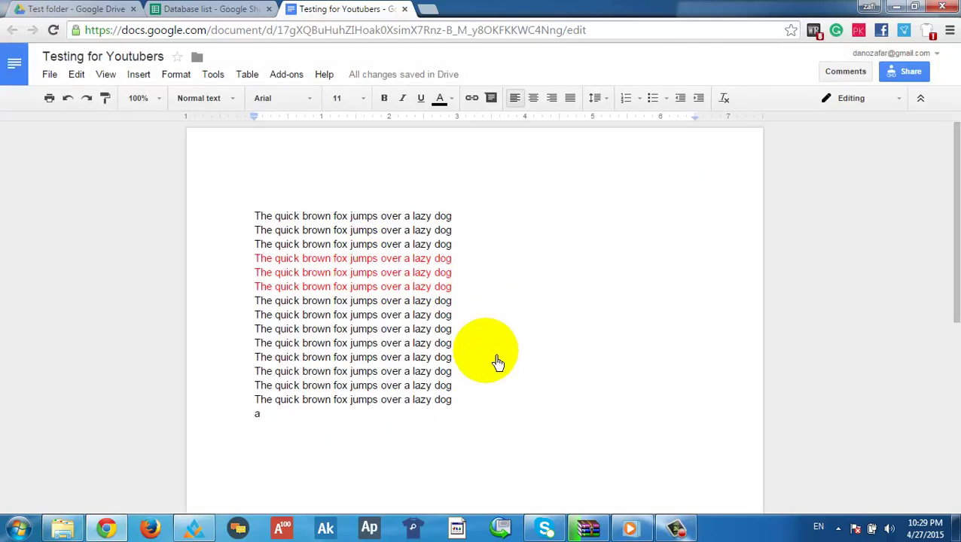
{"action": "left_click", "coordinate": [392, 426]}
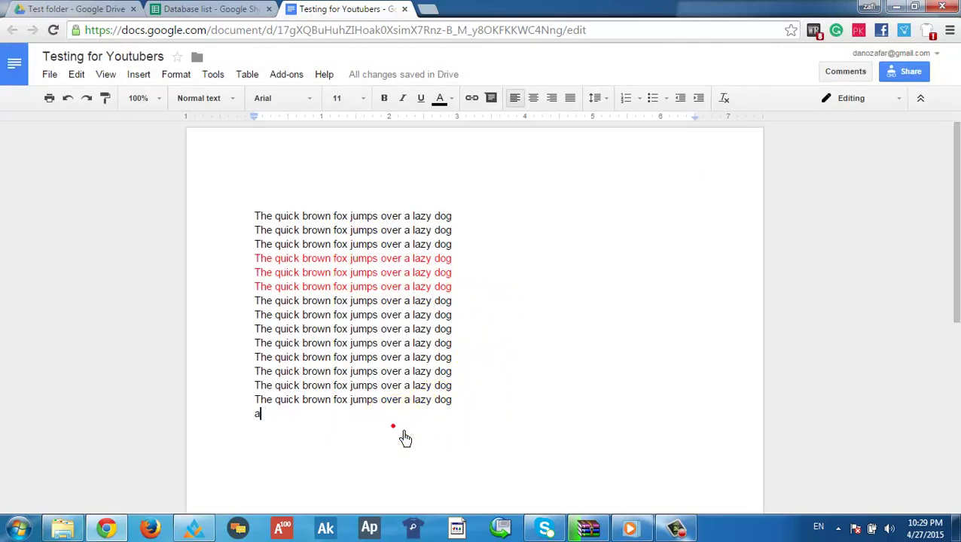